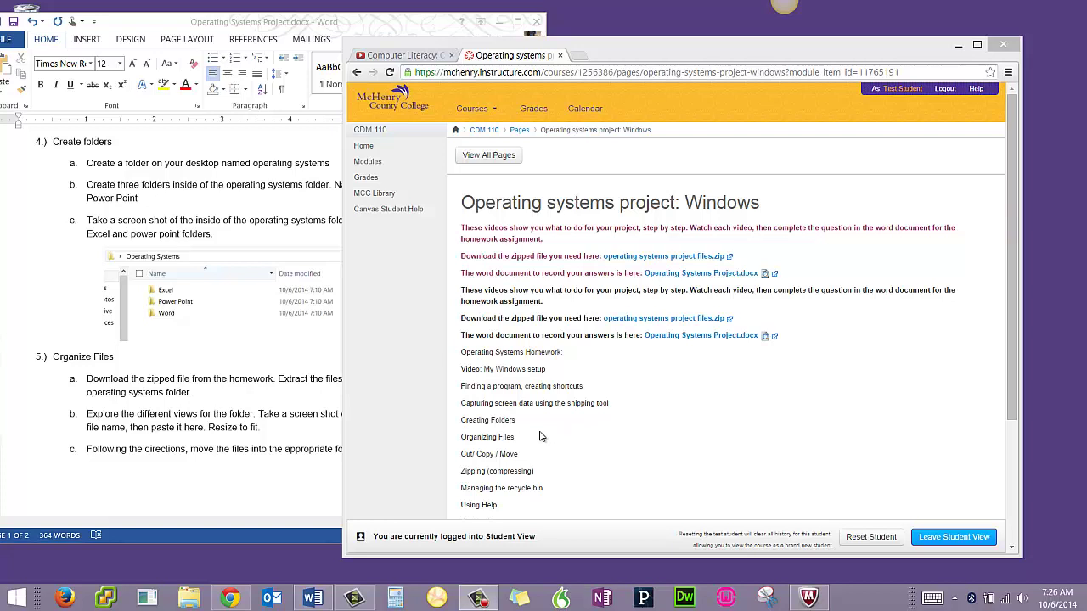
- Save the operating systems project files zip from the Canvas link to the Desktop
left_click(226, 397)
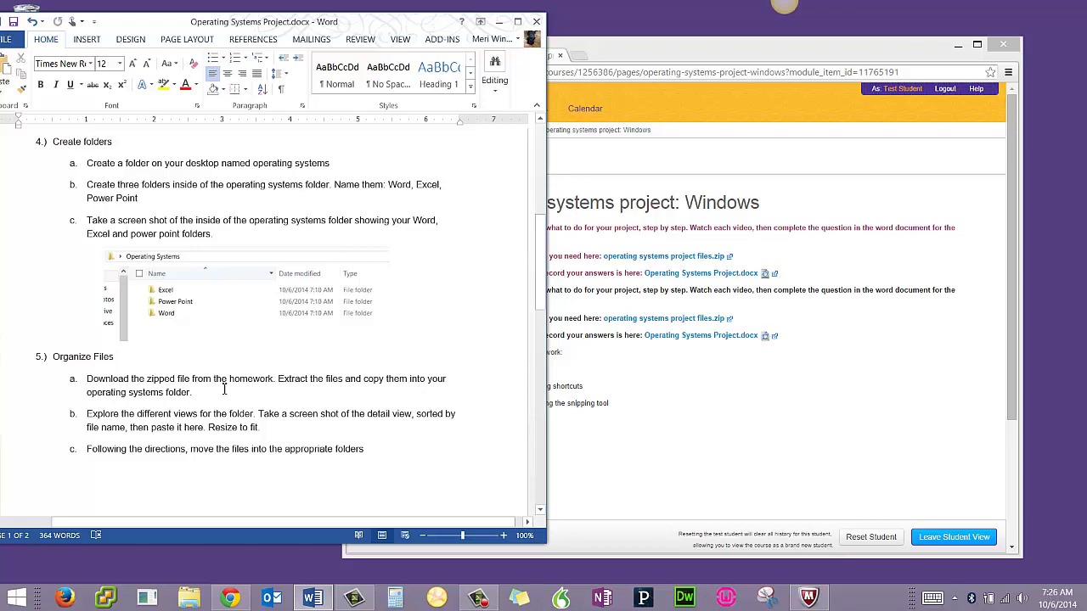
left_click(951, 151)
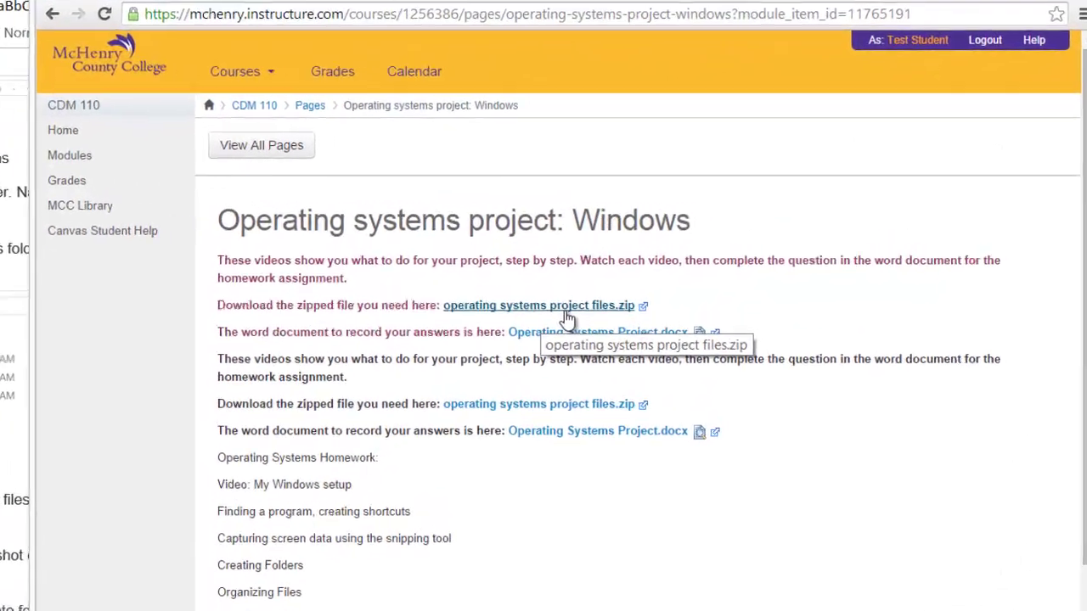
right_click(680, 264)
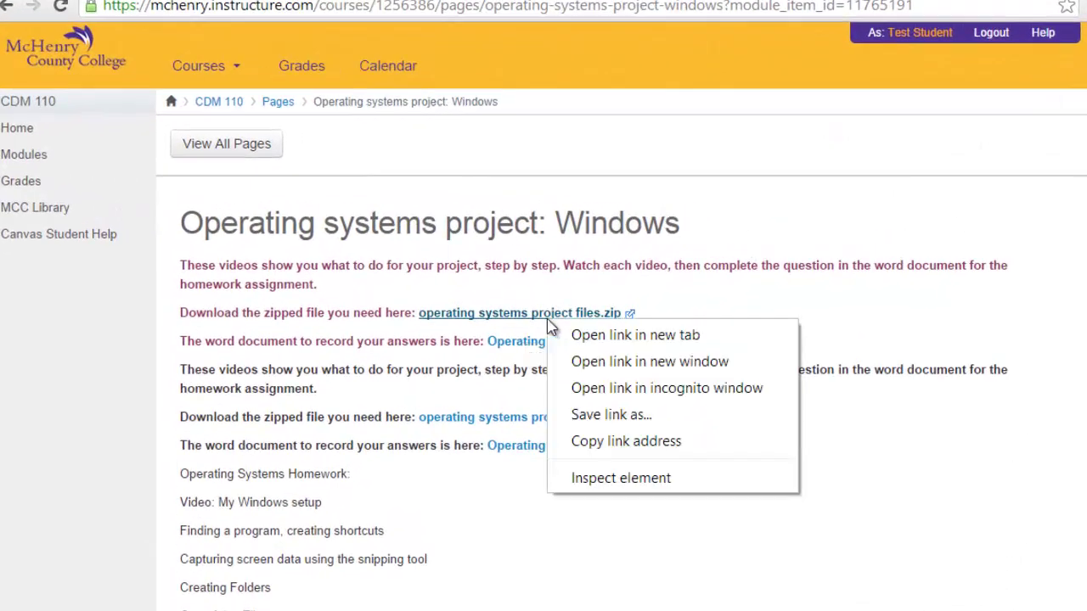
left_click(651, 412)
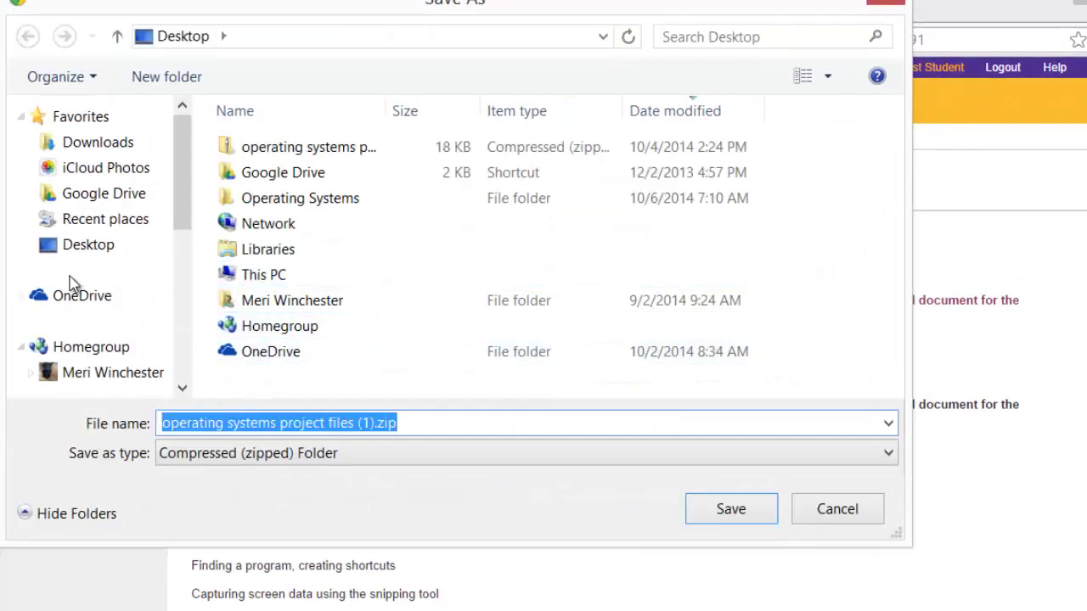
left_click(76, 255)
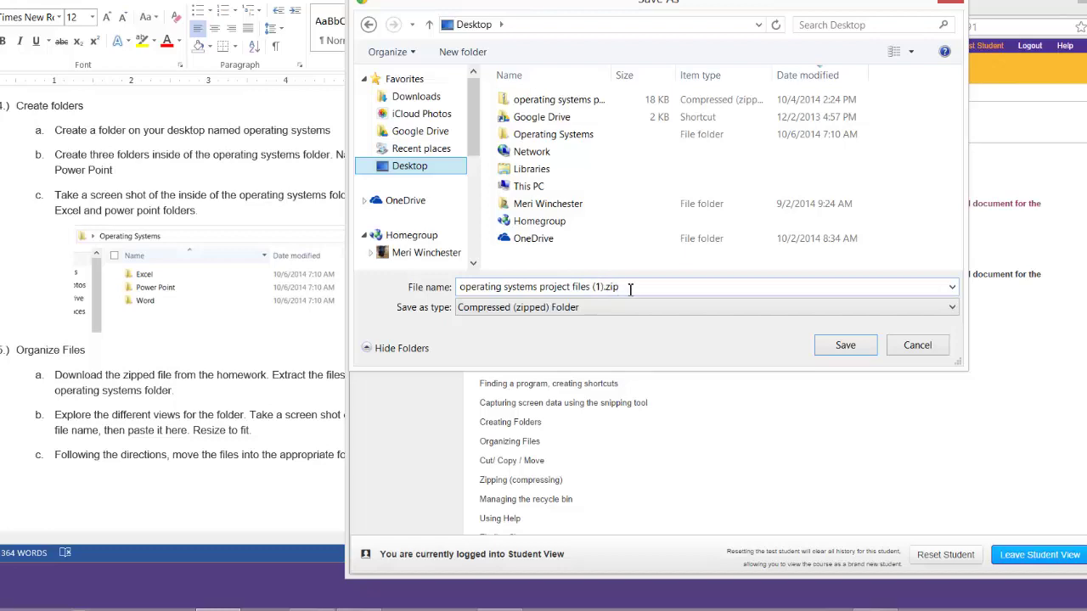
left_click(847, 345)
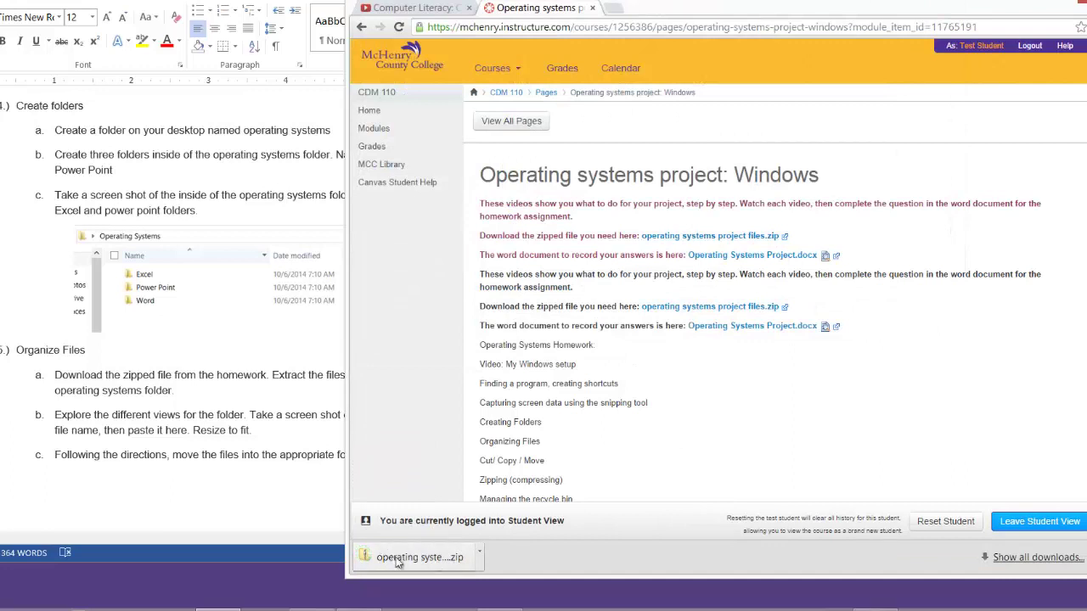
- Show the download in its folder and delete the duplicate operating systems project files (1).zip
left_click(480, 552)
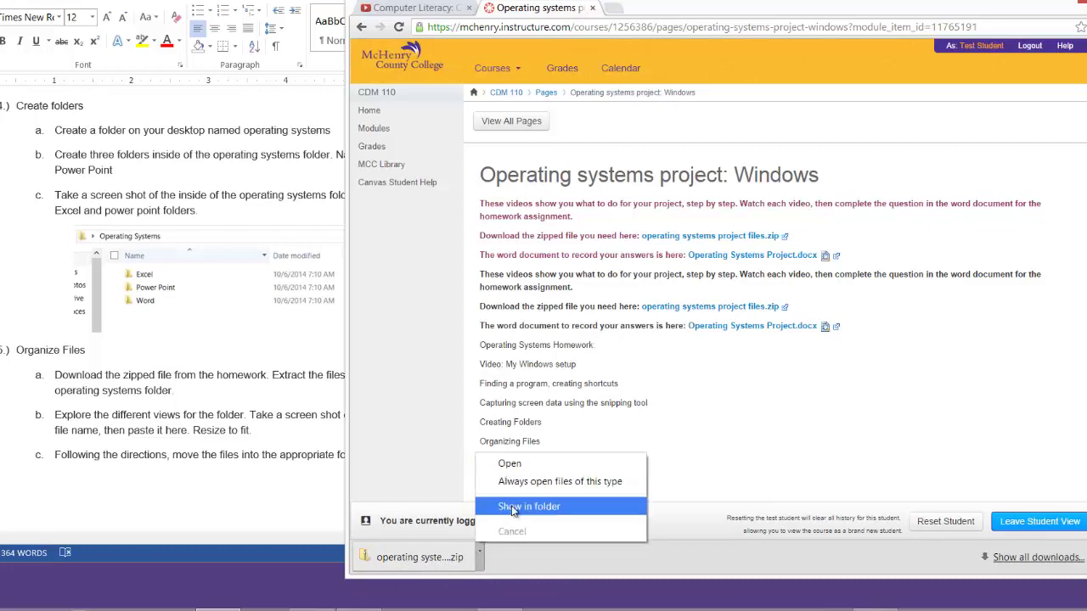
left_click(511, 507)
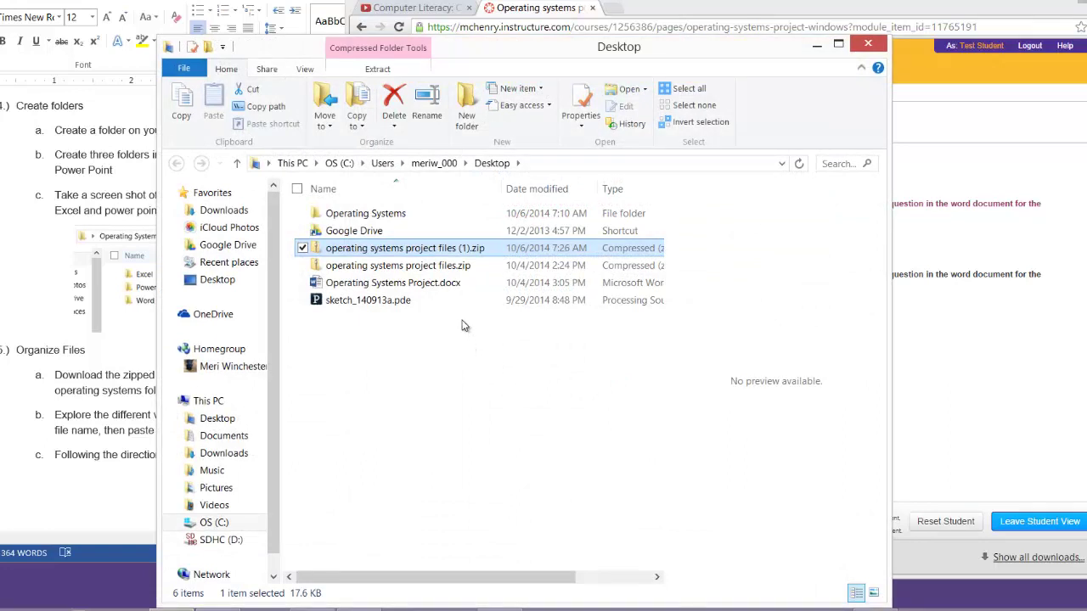
right_click(425, 255)
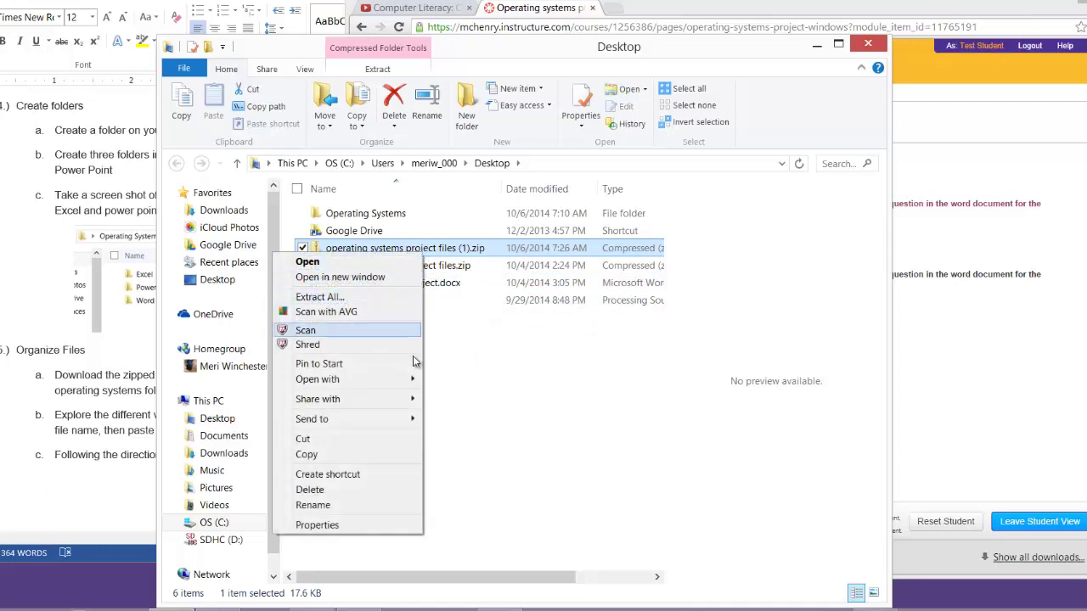
left_click(414, 489)
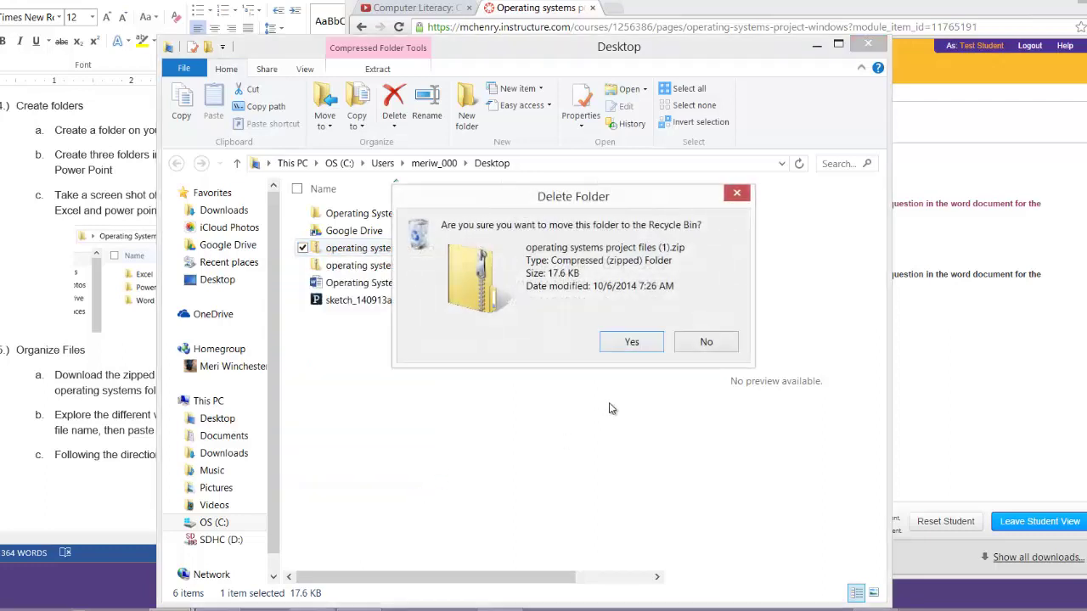
left_click(621, 341)
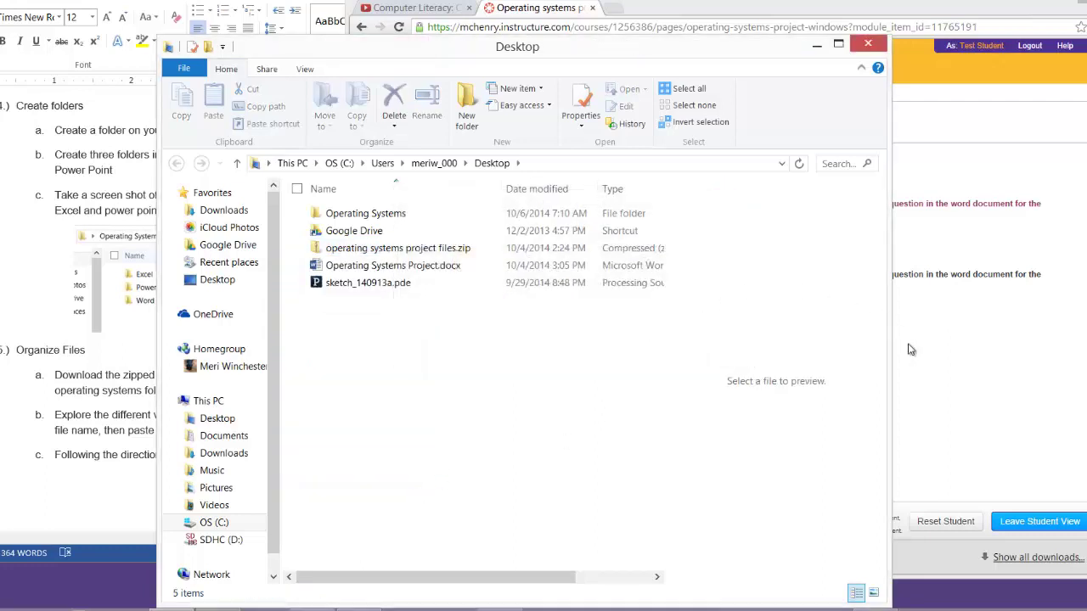
left_click(920, 378)
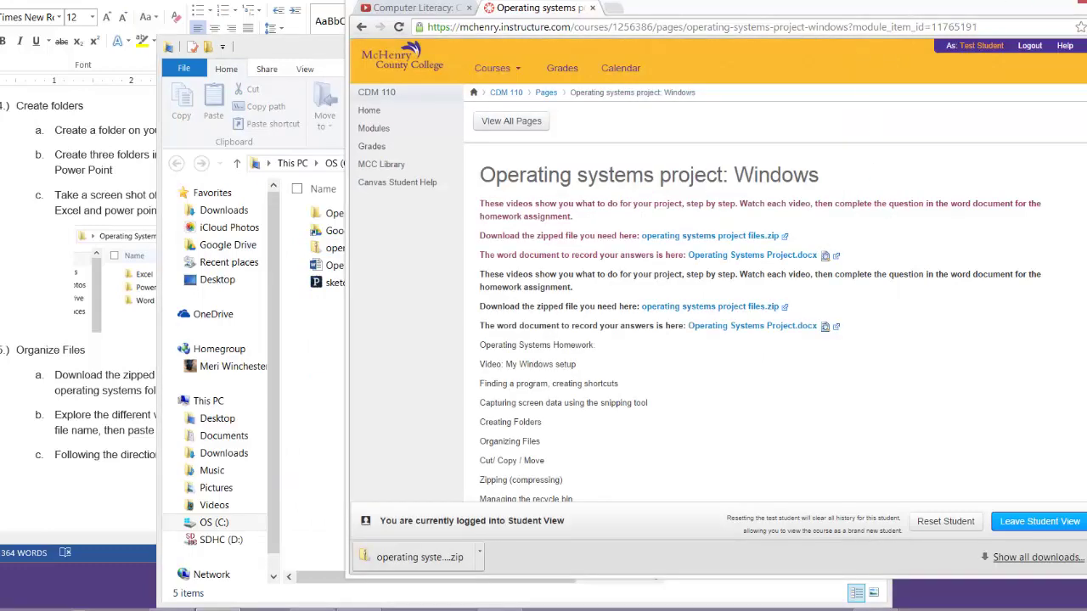
- Dock the Desktop folder window beside Word, close it, then select the project zip icon
left_click(1047, 4)
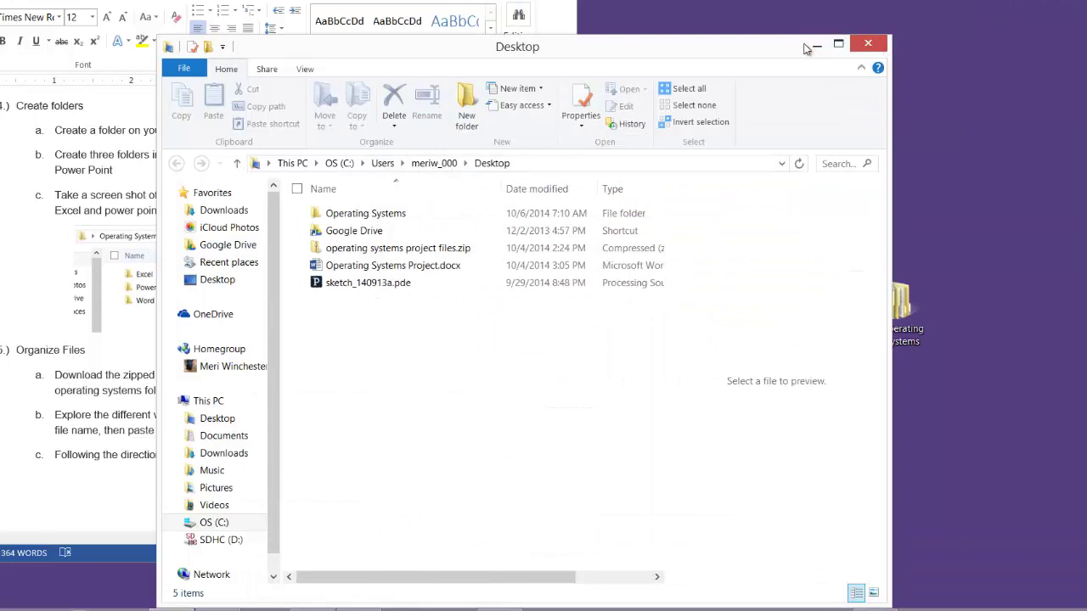
left_click_drag(804, 44, 1085, 46)
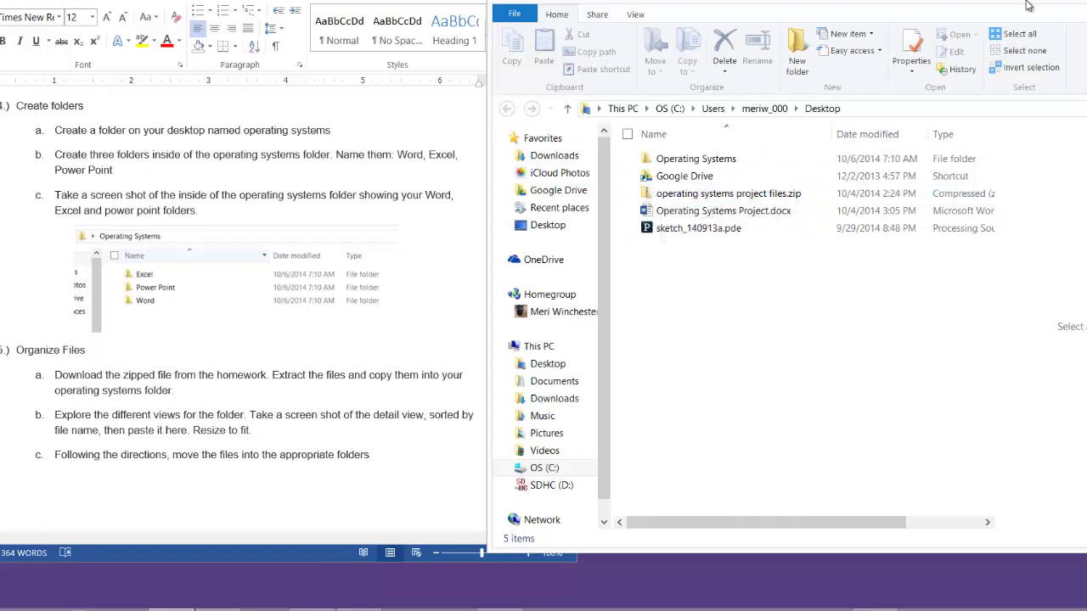
left_click_drag(1028, 6, 969, 6)
key("alt+F4")
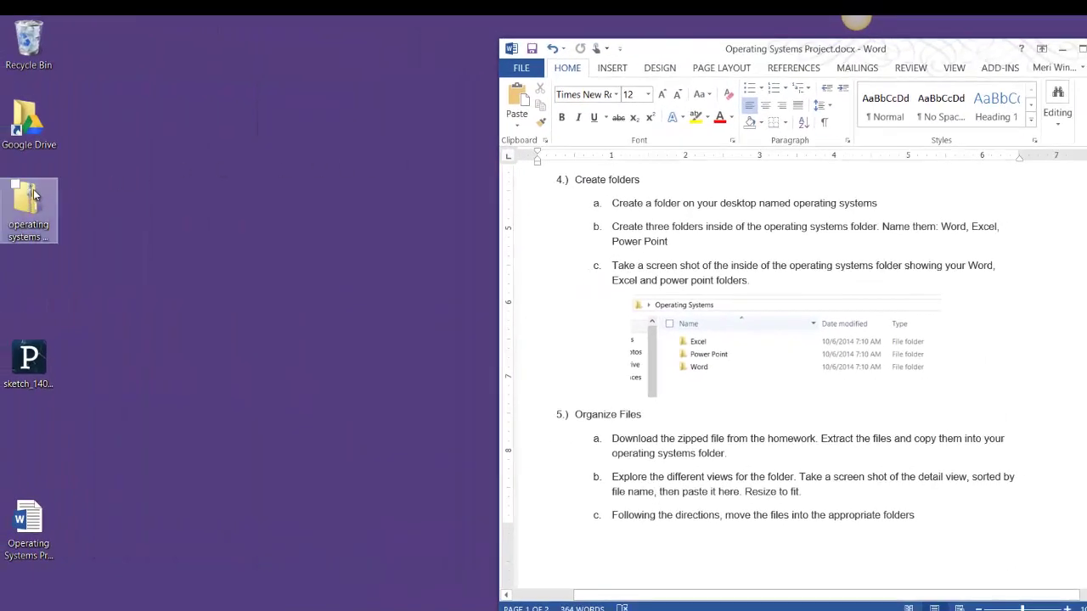
left_click(32, 204)
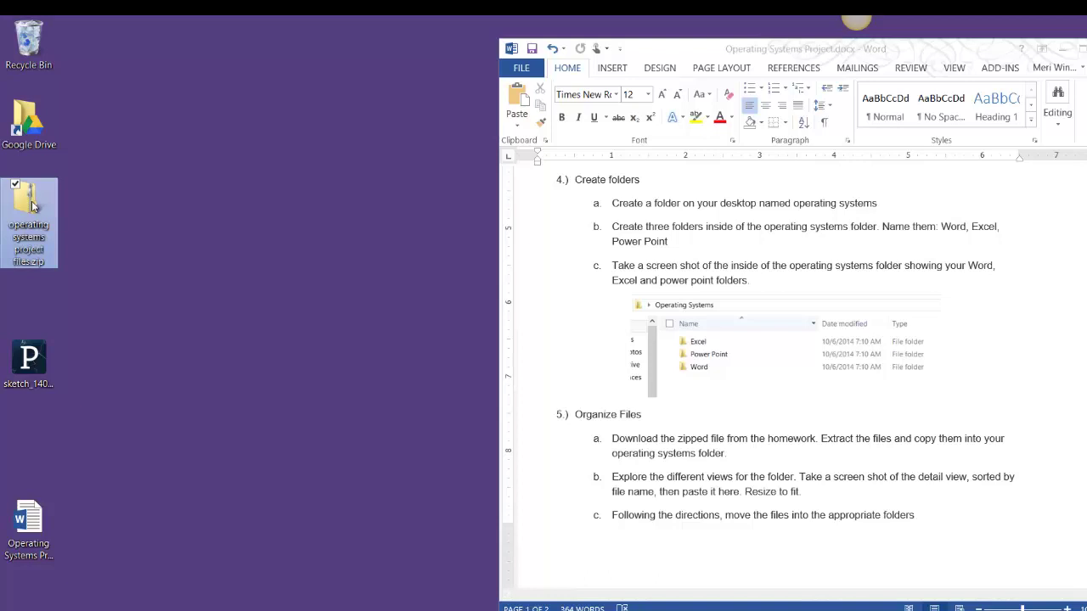
- Extract all files from the project zip to the Desktop, showing them when complete
right_click(32, 205)
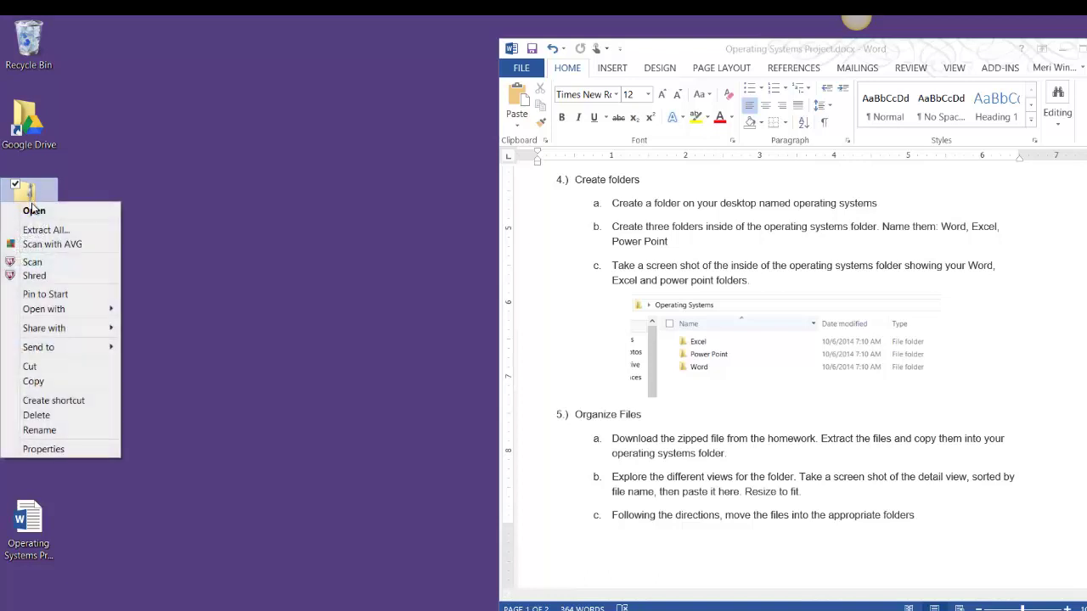
left_click(38, 230)
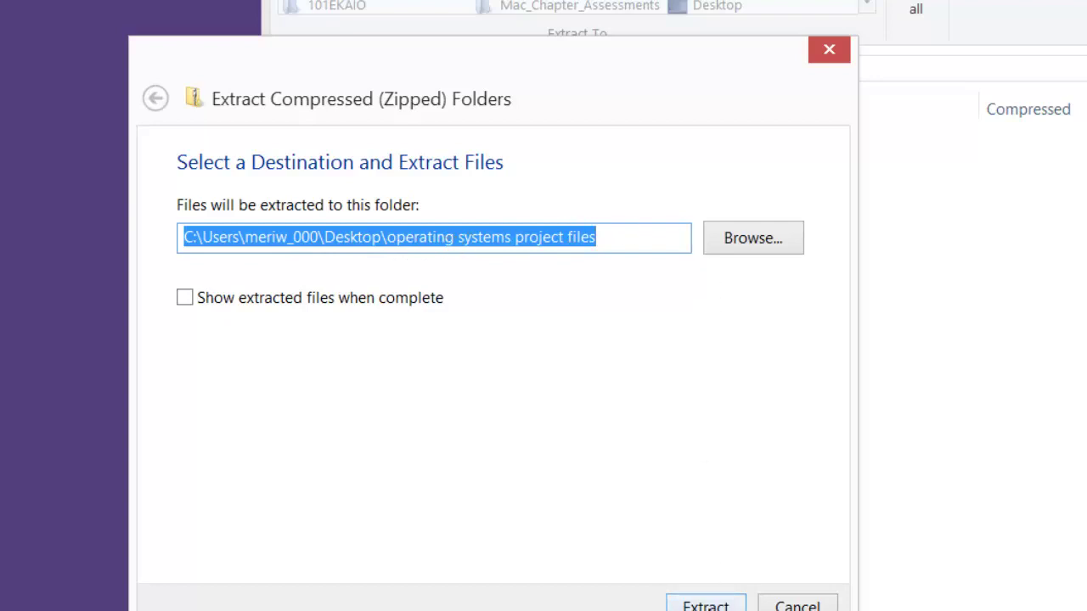
left_click(186, 299)
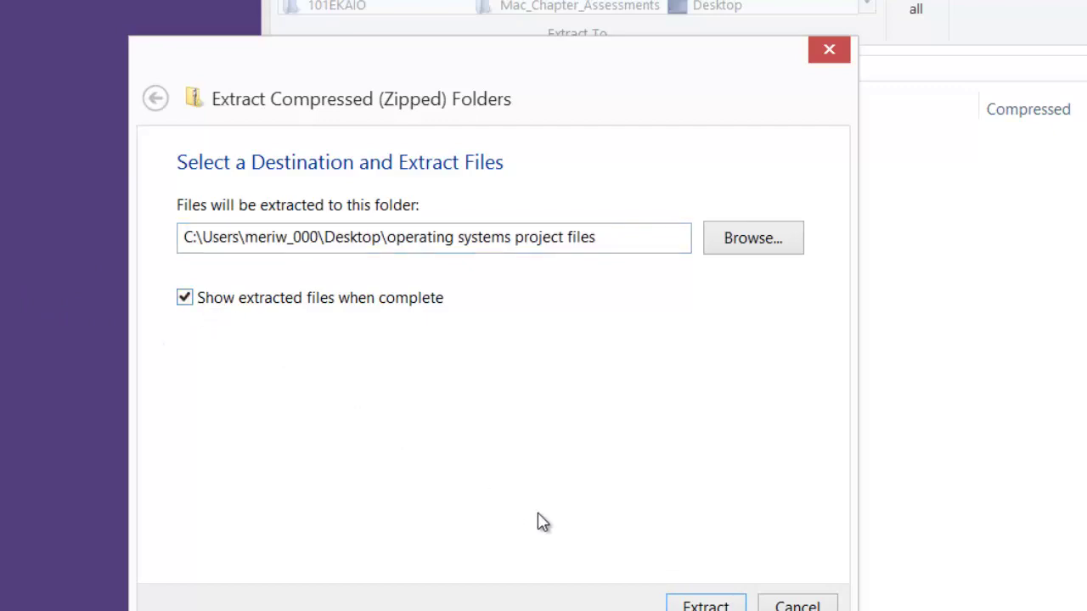
left_click(724, 606)
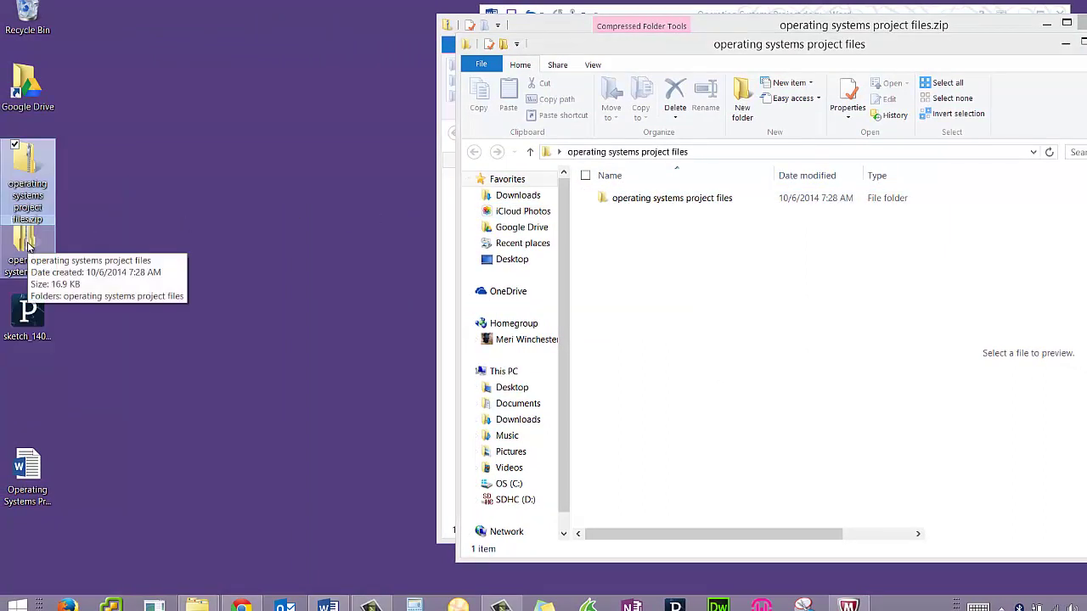
- Open the inner operating systems project files folder, move it left, and close the zip window
left_click(28, 245)
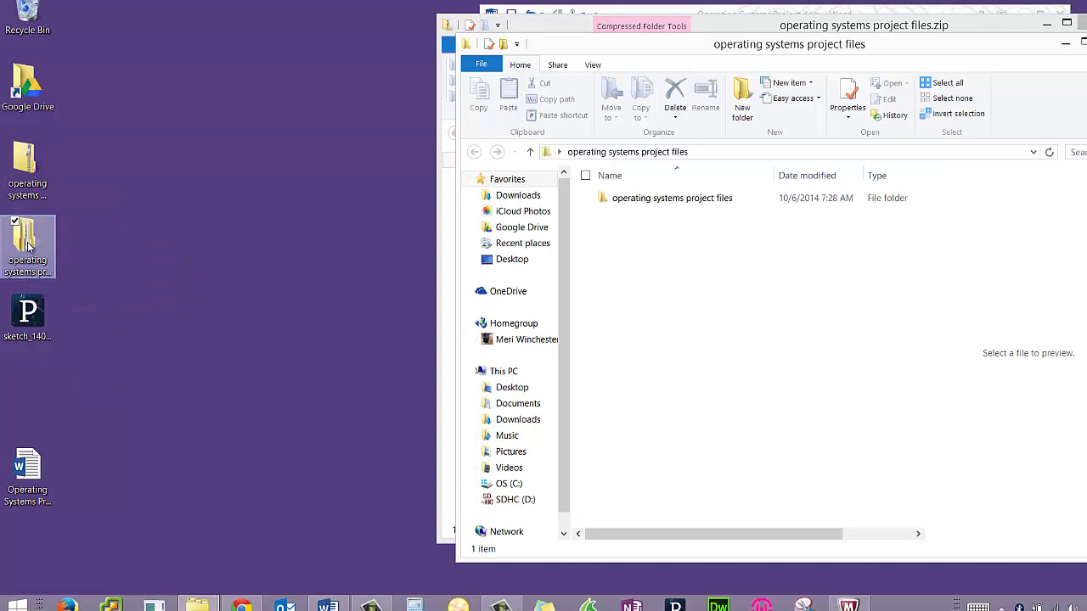
double_click(614, 197)
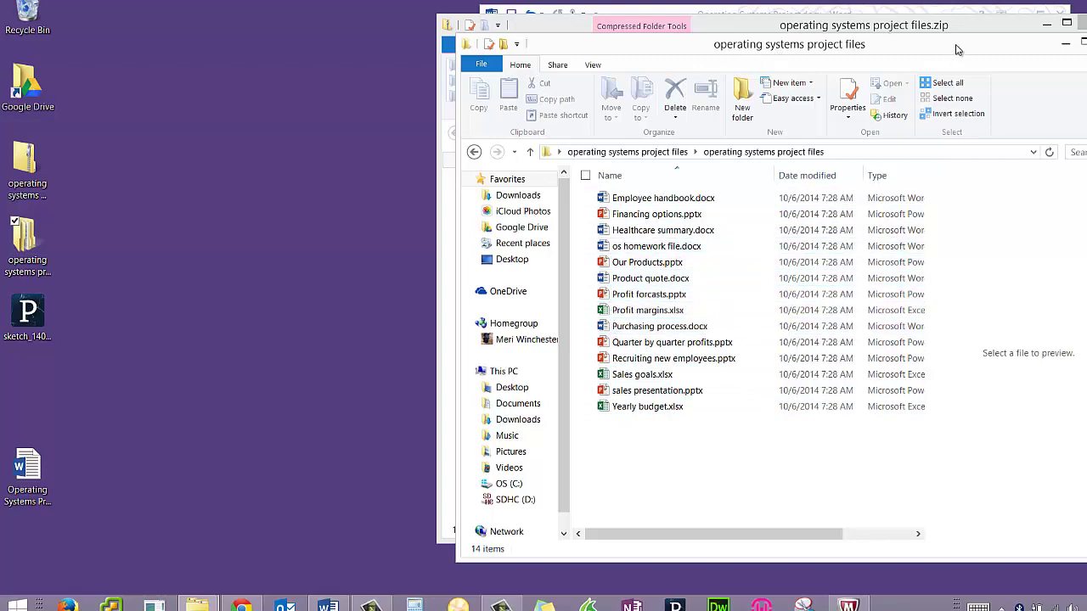
left_click_drag(942, 53, 605, 43)
left_click(1027, 145)
left_click(1079, 23)
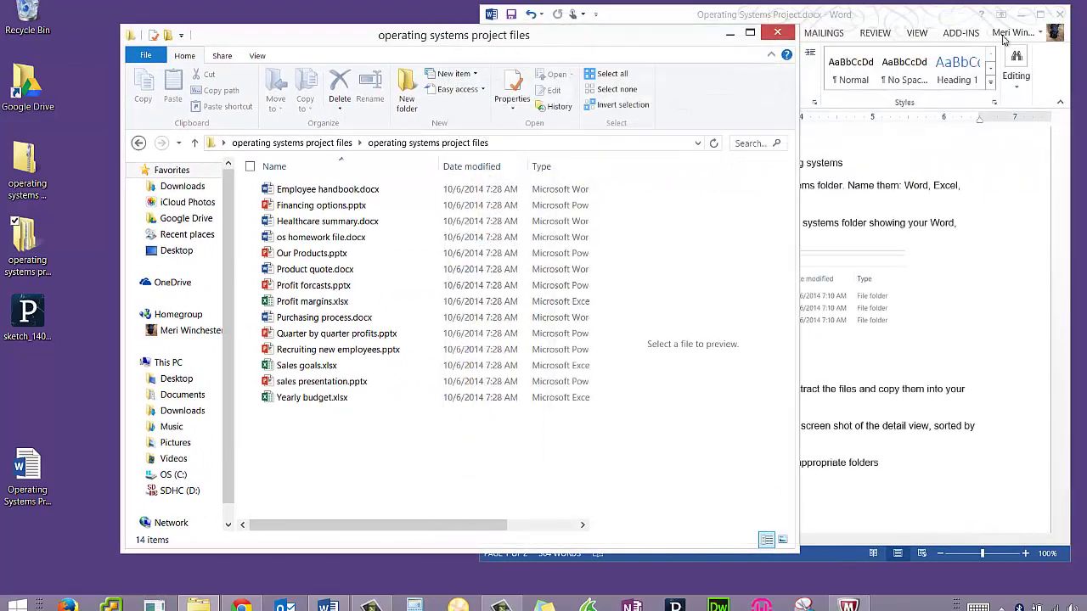
left_click(962, 22)
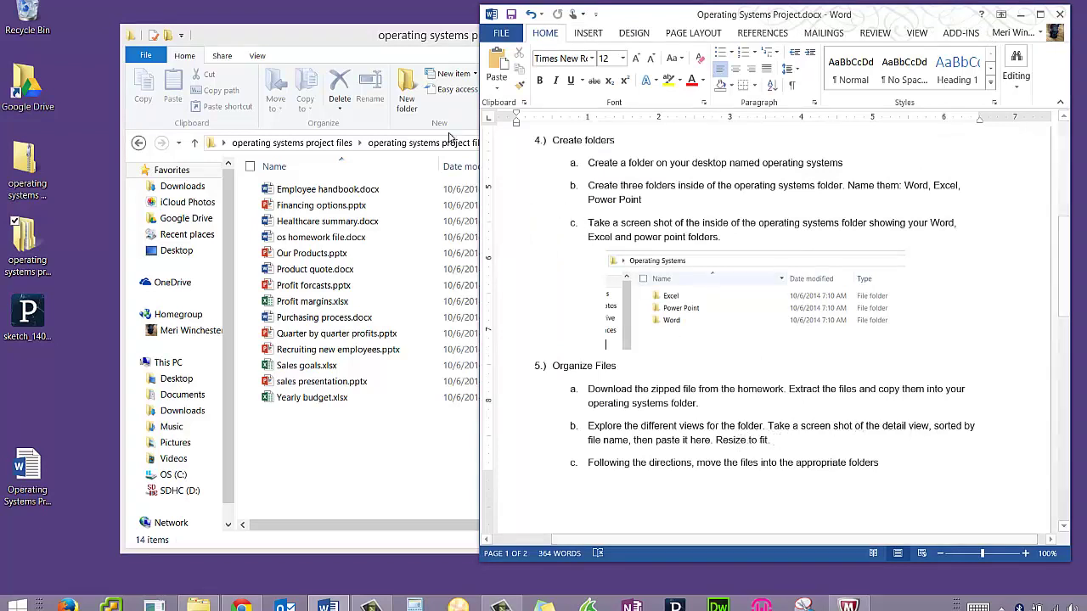
- Try the Extra large icons, Medium icons, List and Small icons layouts on the project files folder
left_click(354, 53)
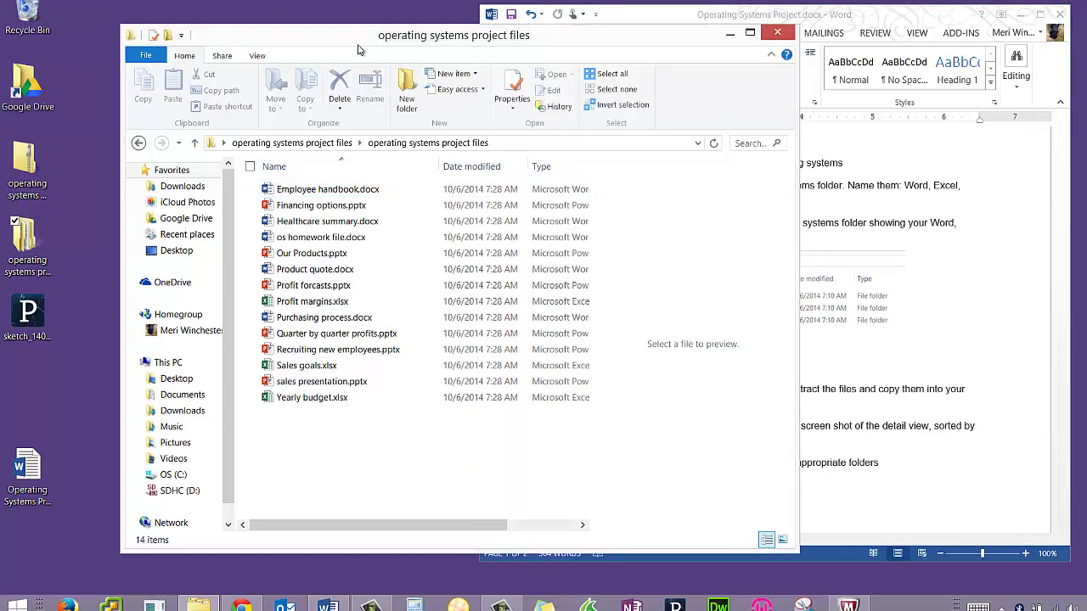
left_click(257, 56)
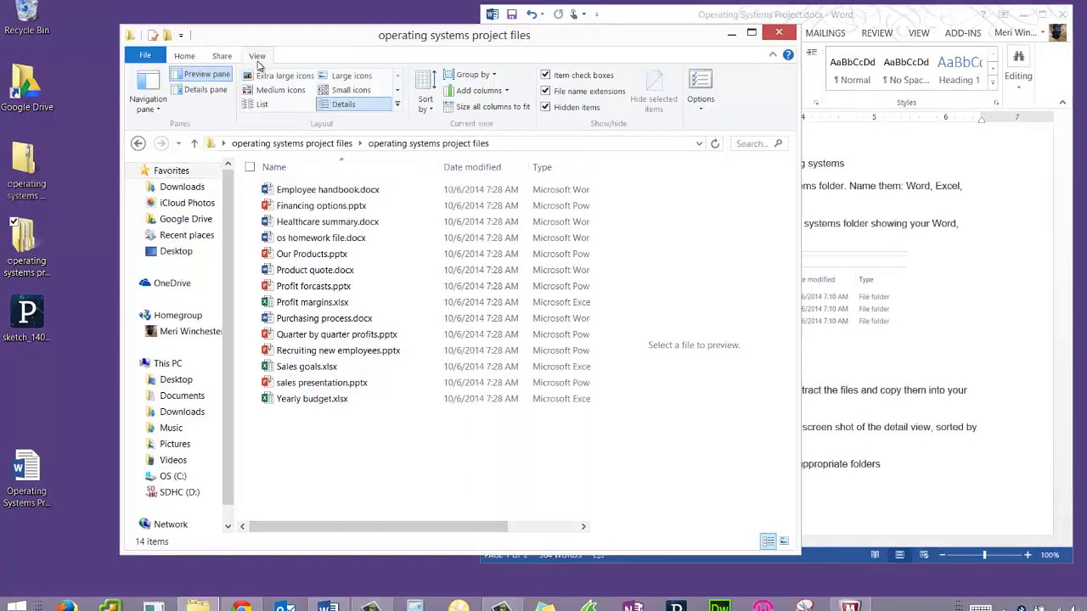
left_click(282, 76)
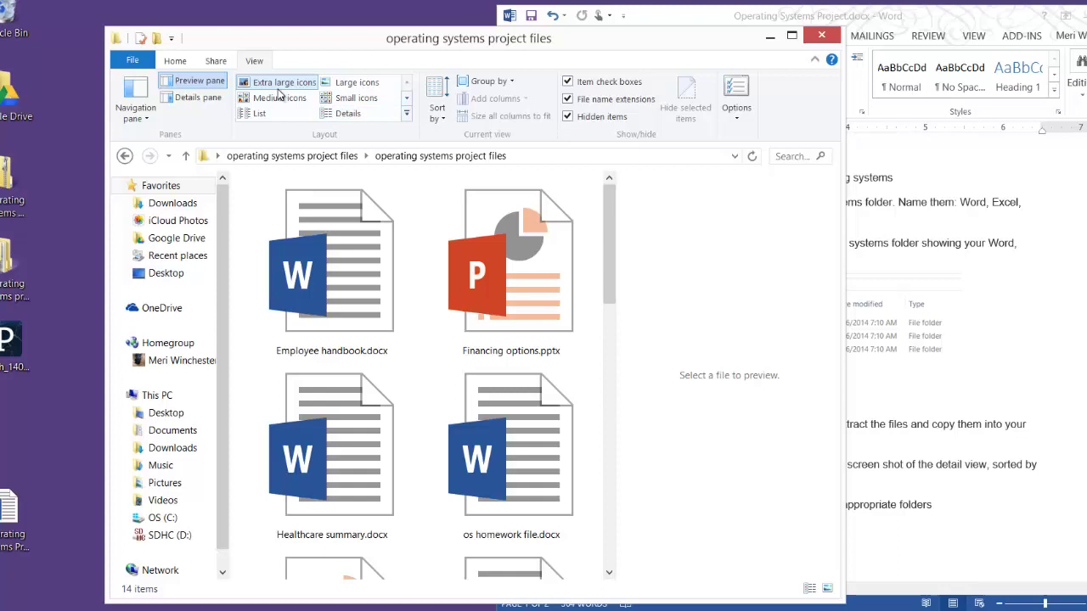
left_click(493, 248)
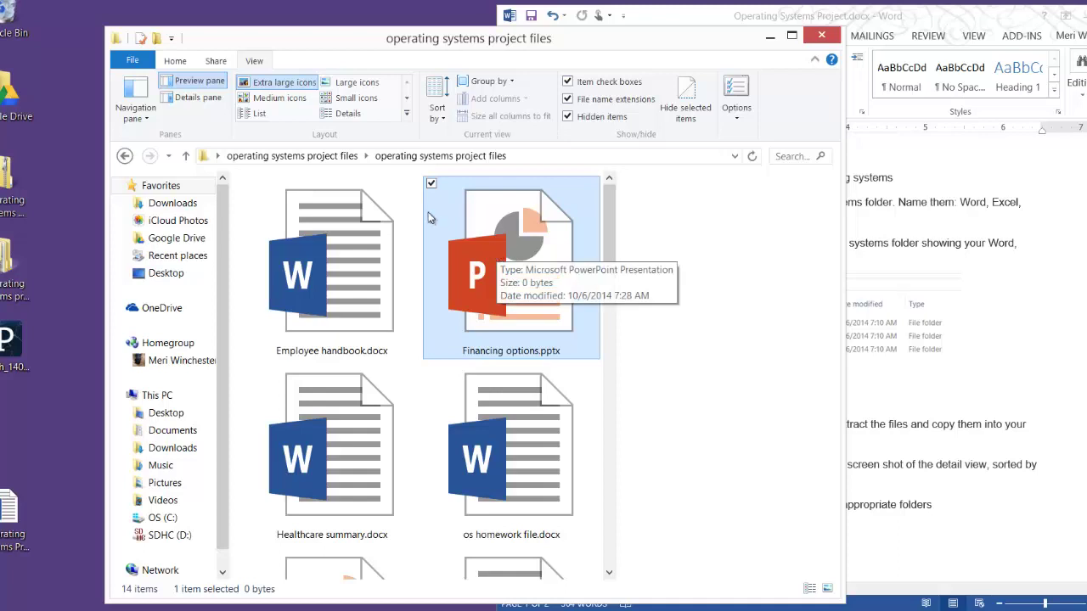
left_click(299, 98)
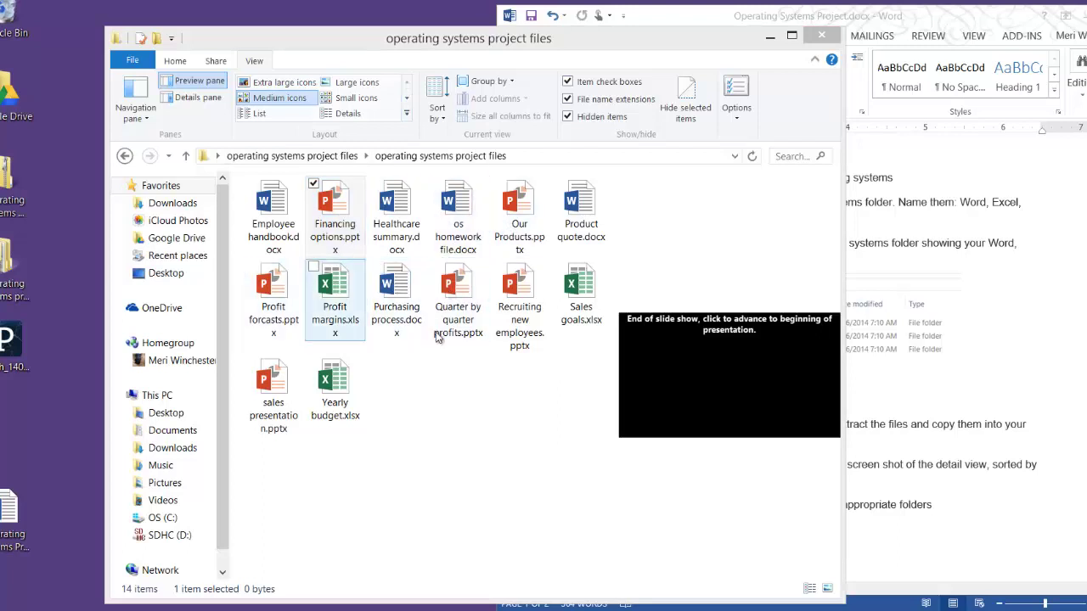
left_click(577, 319)
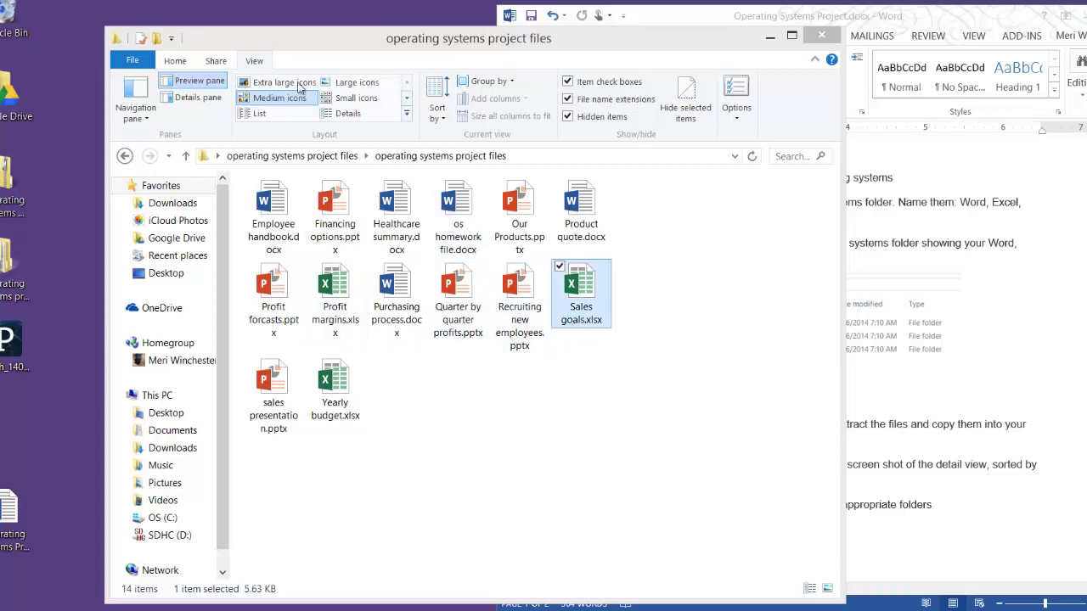
left_click(261, 114)
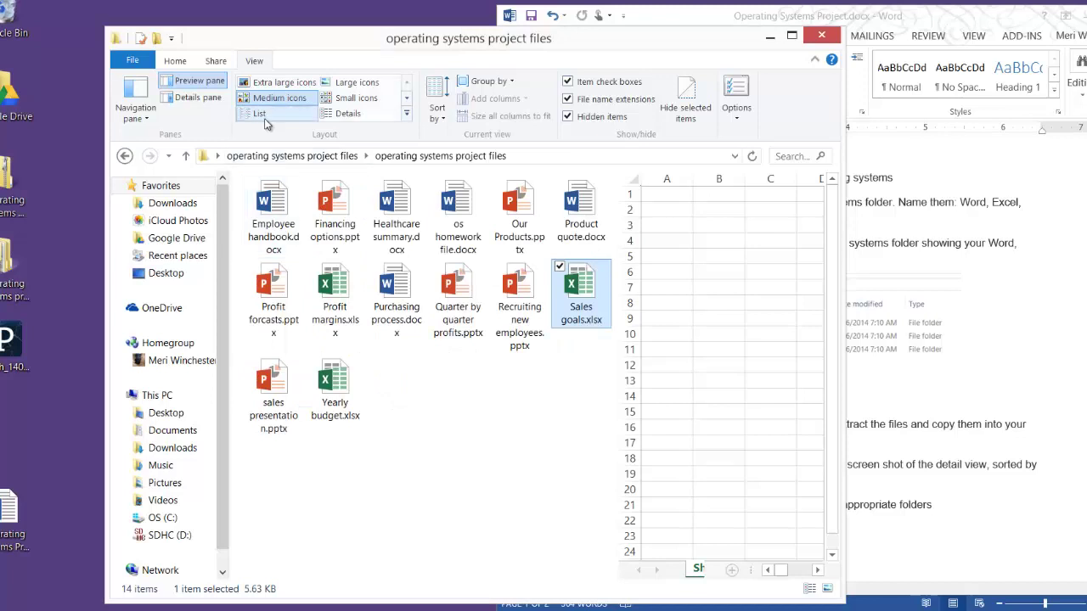
left_click(261, 114)
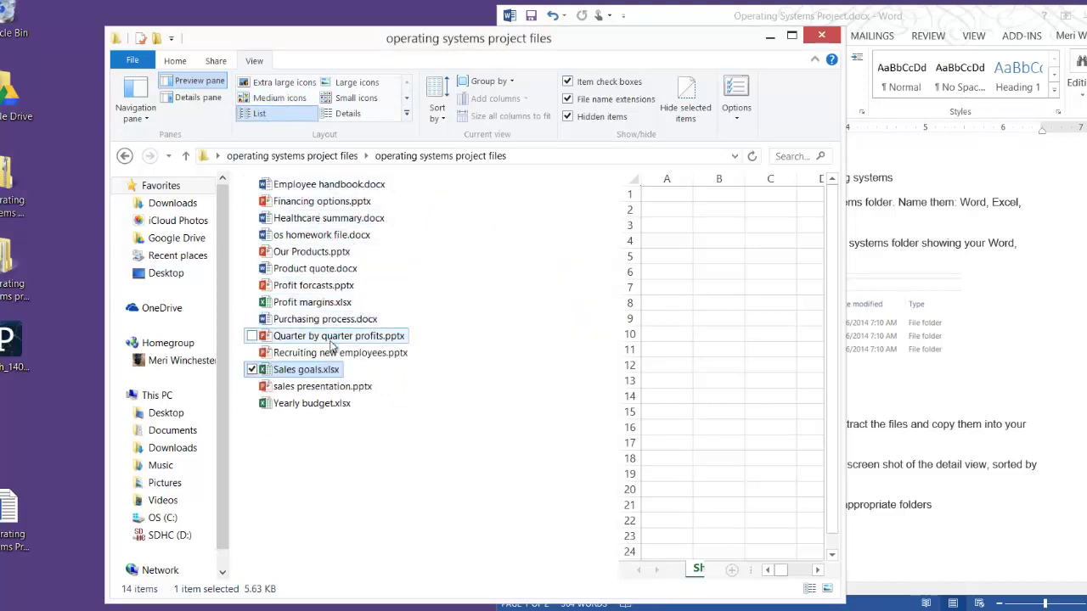
left_click(355, 100)
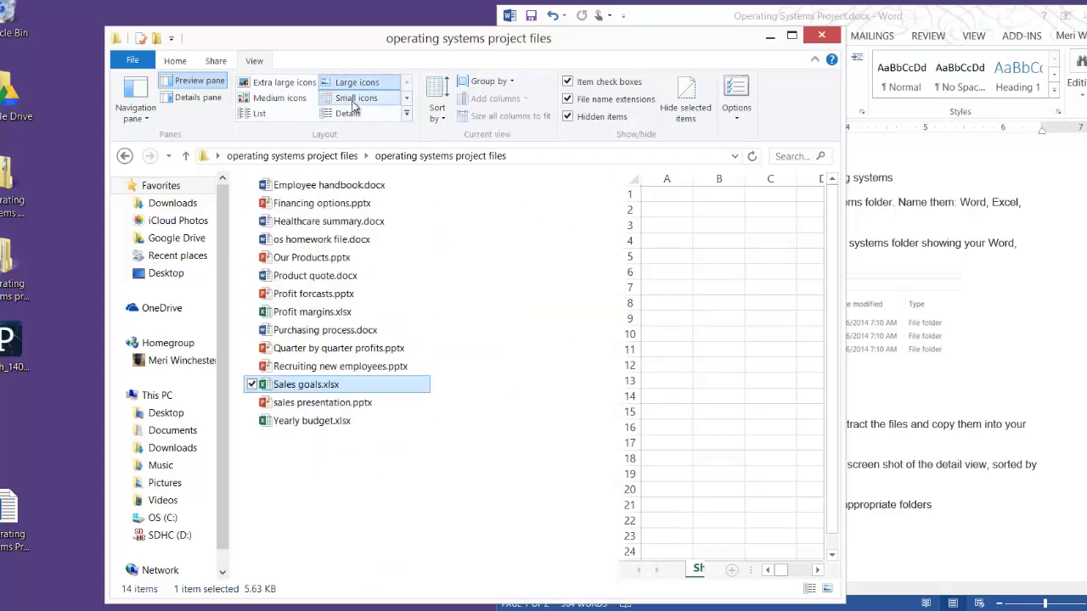
left_click(257, 115)
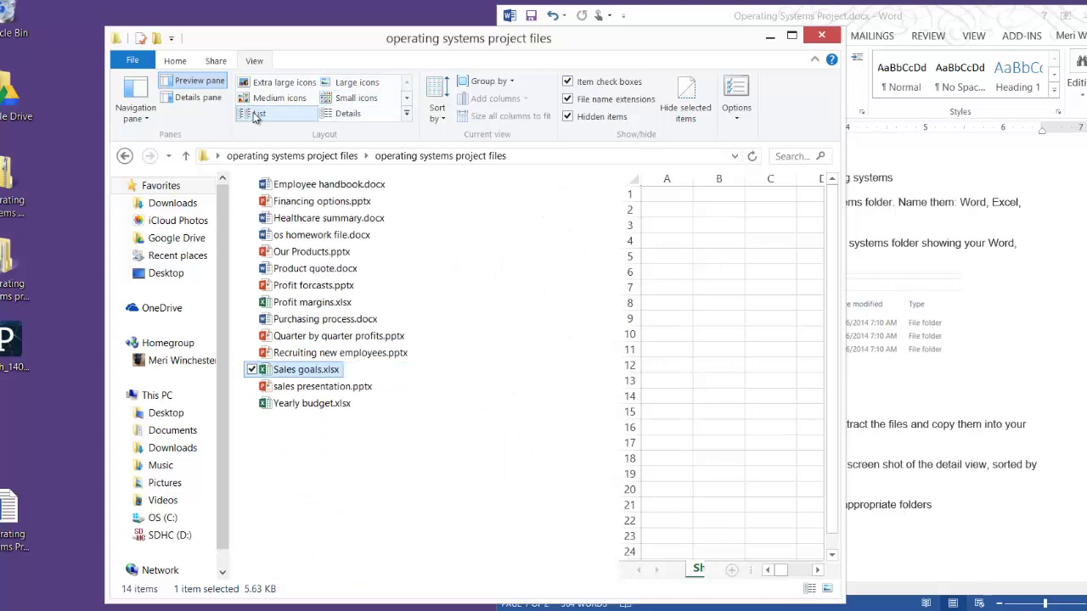
- Switch to Details layout and sort the files by Type, with Excel files listed first
left_click(338, 118)
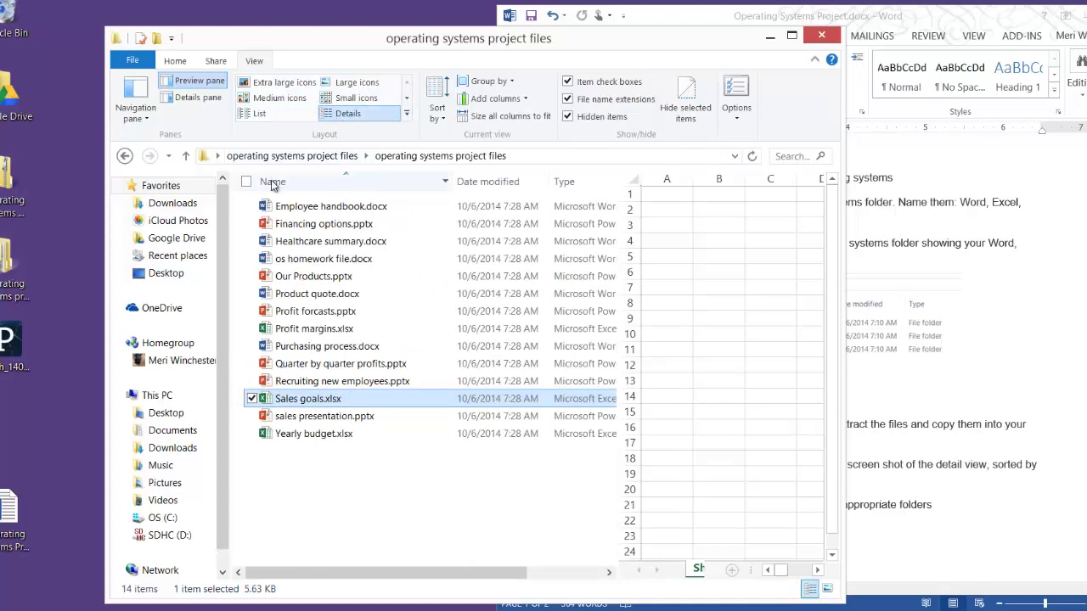
left_click(579, 181)
left_click(487, 181)
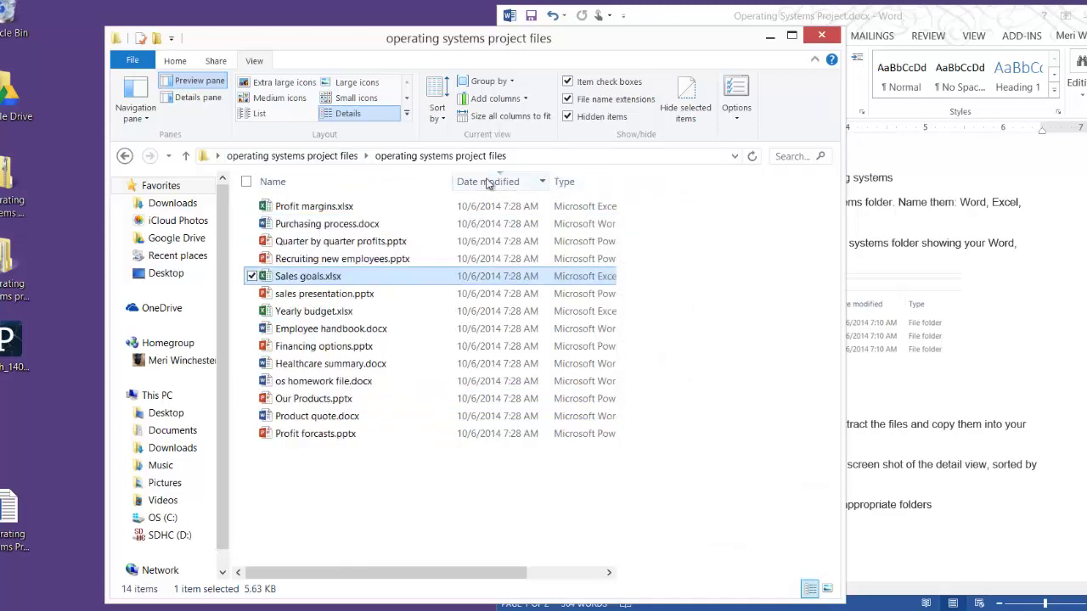
left_click(383, 183)
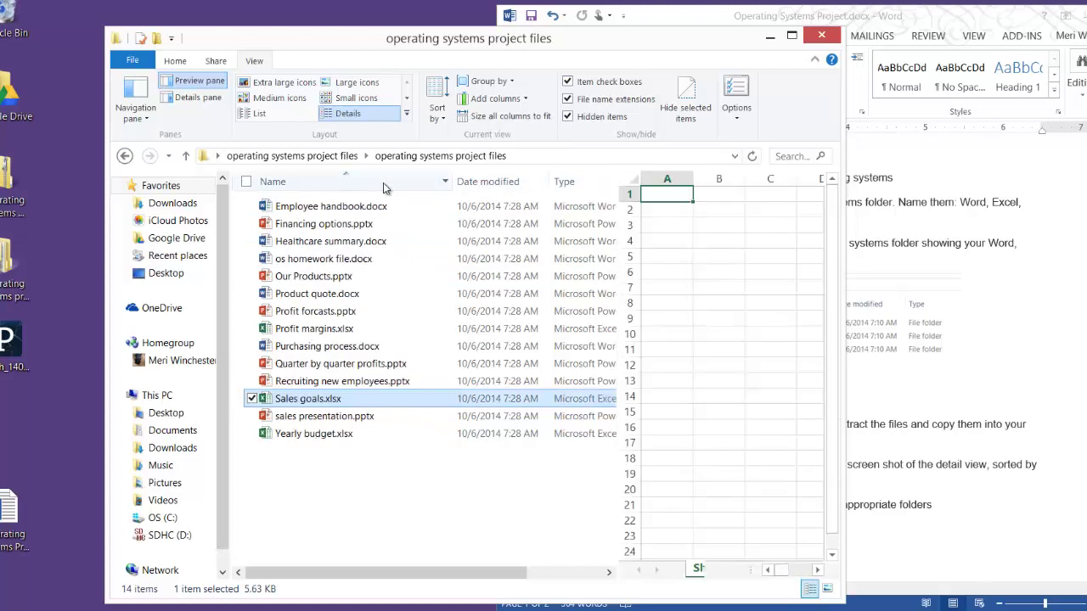
left_click(486, 181)
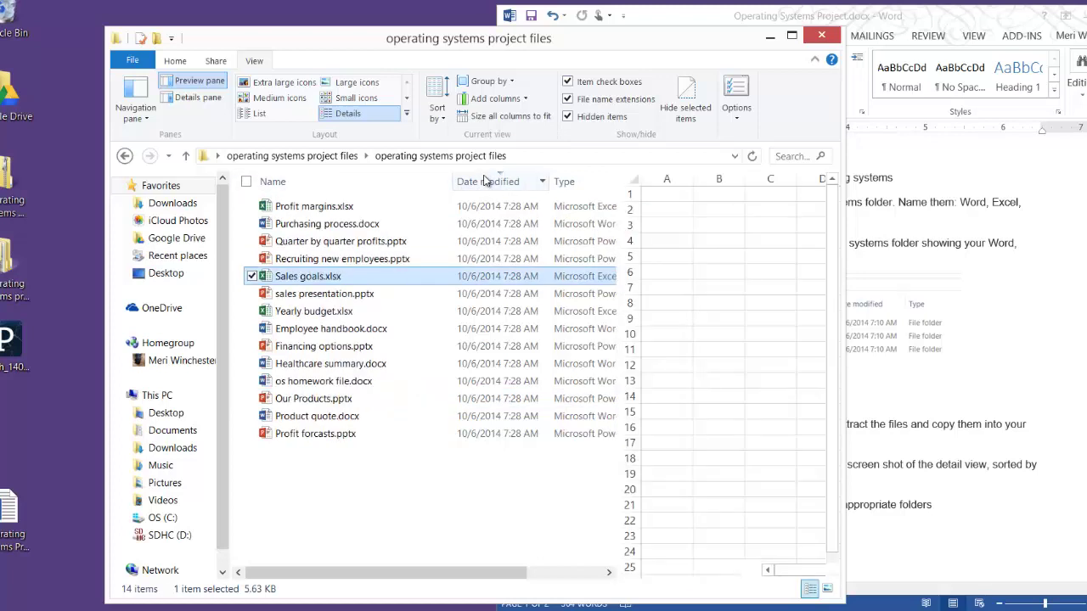
left_click(583, 182)
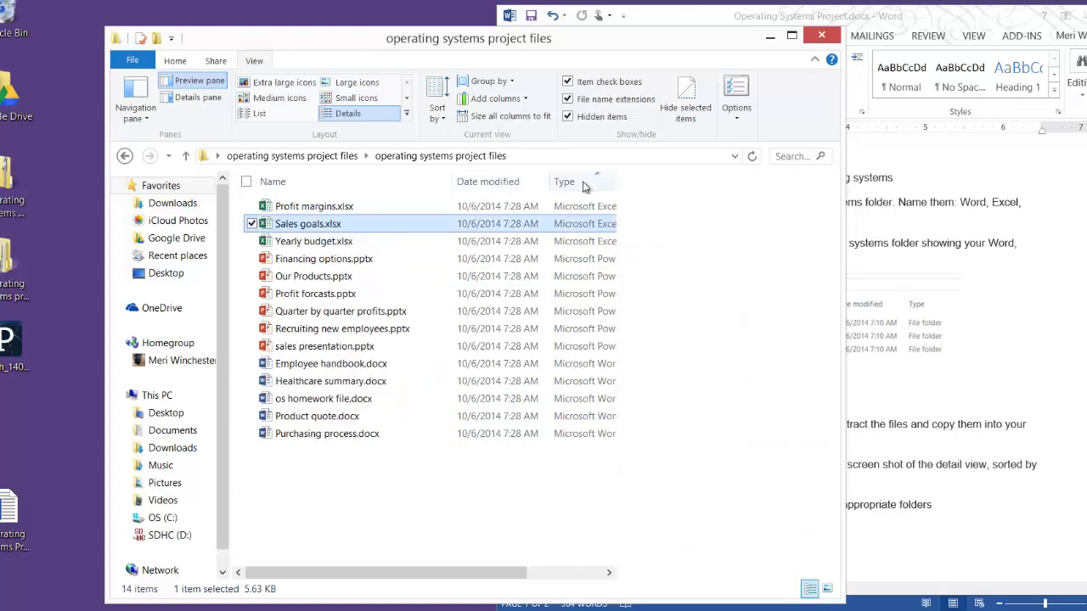
left_click(883, 373)
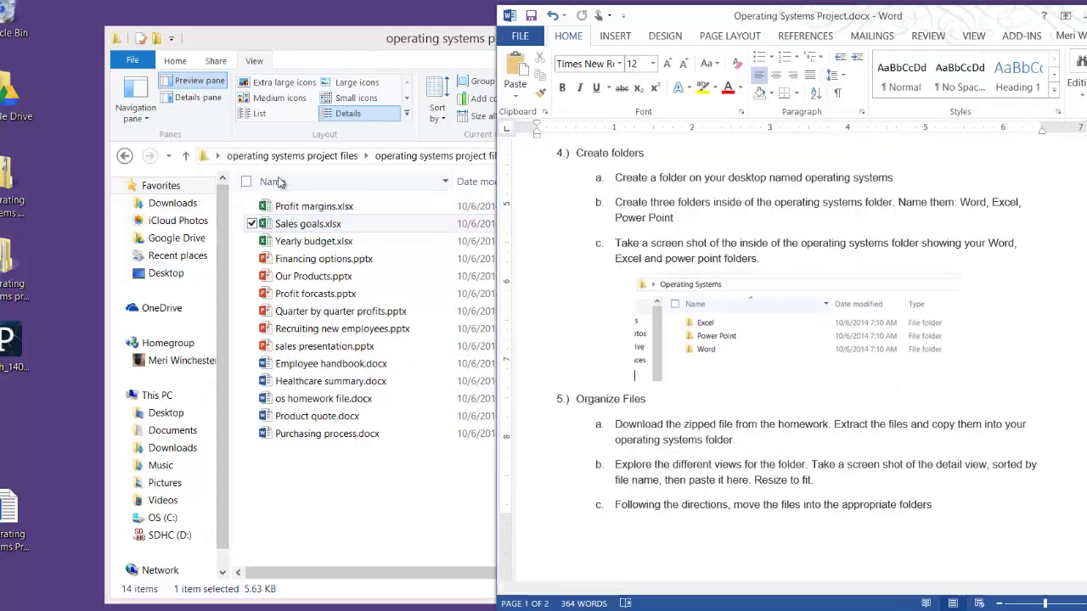
- Sort the file list by Name and capture a rectangular snip of it
left_click(323, 182)
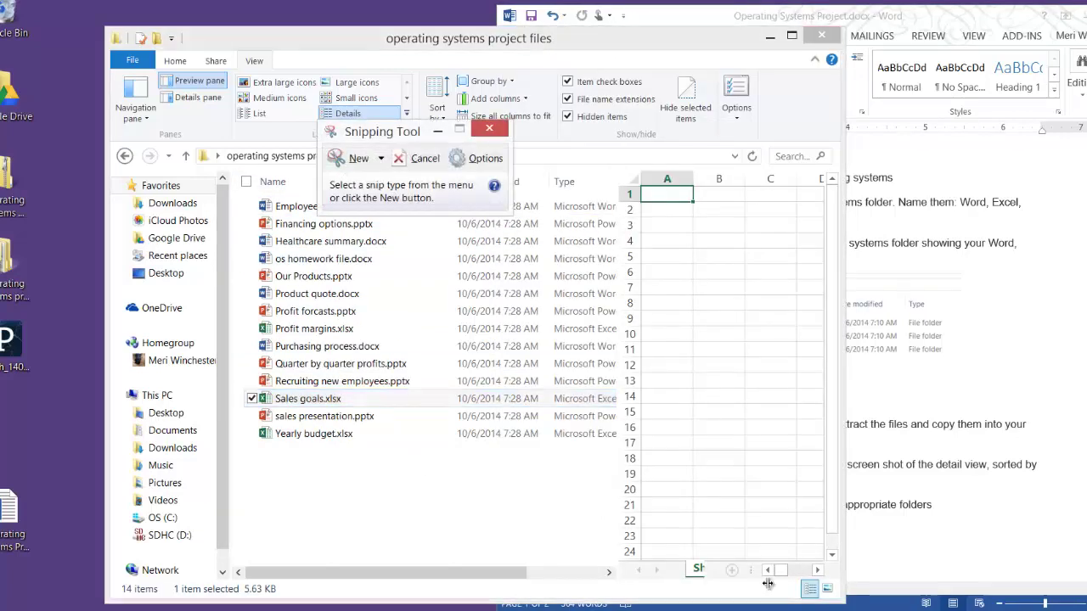
left_click_drag(378, 134, 315, 67)
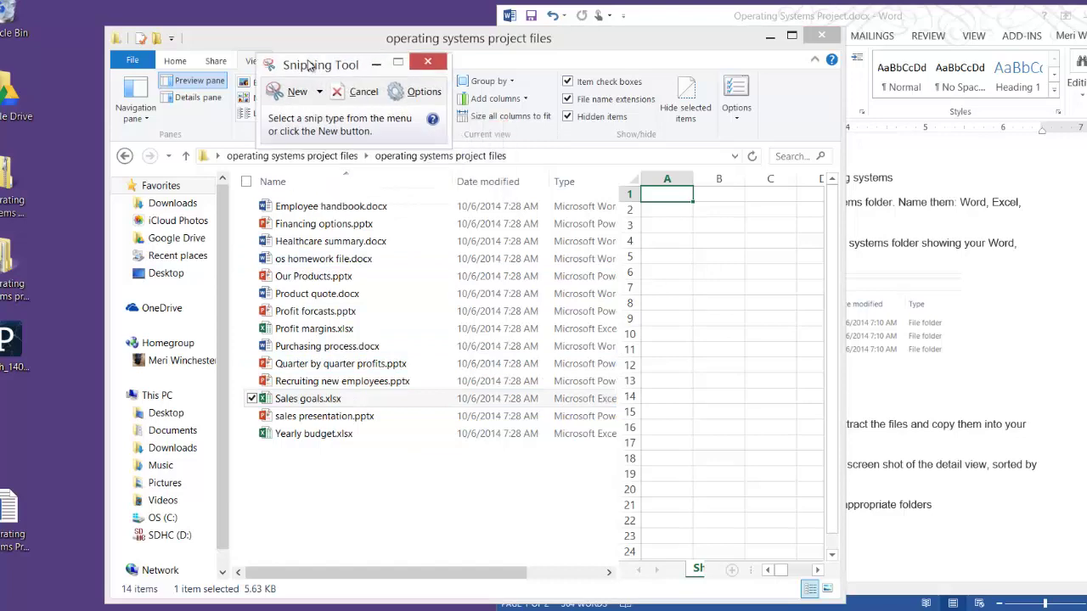
left_click(282, 92)
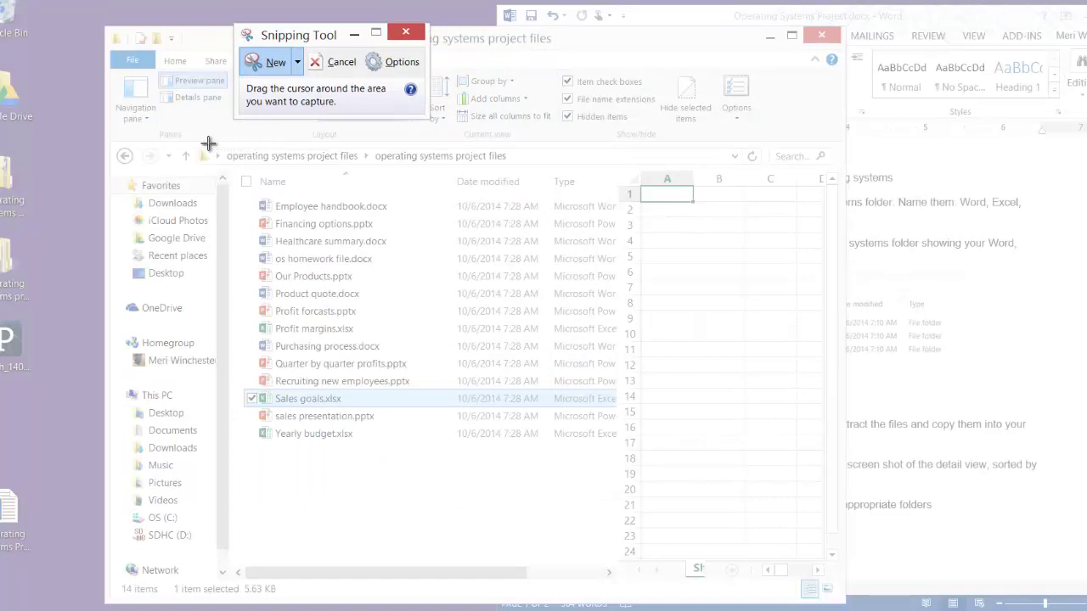
left_click_drag(209, 144, 613, 454)
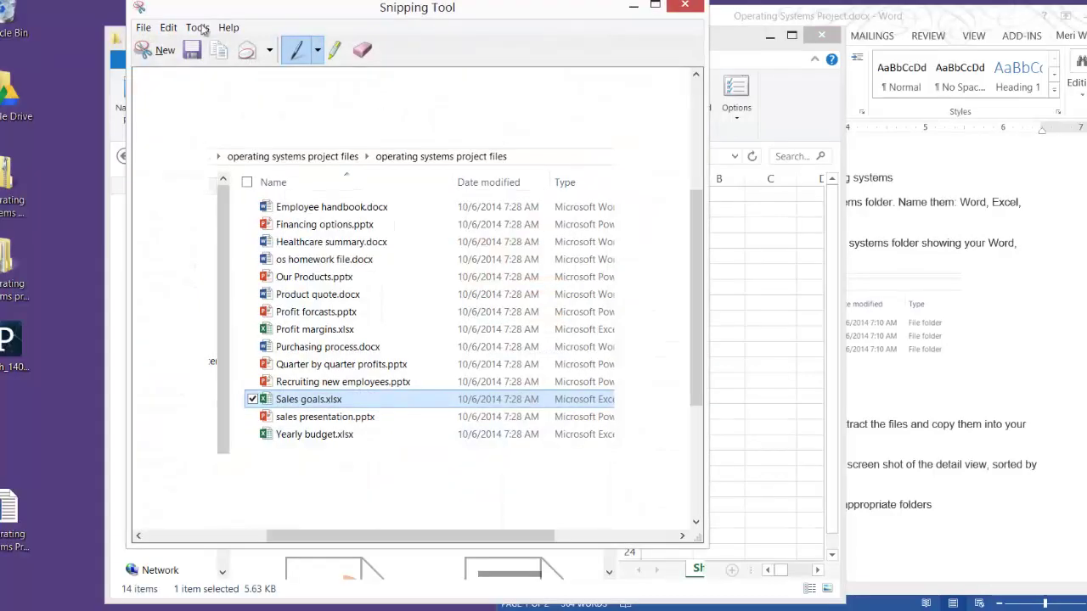
- Insert a page break after step 5b's "Resize to fit." so item c moves to page 2
left_click(1019, 497)
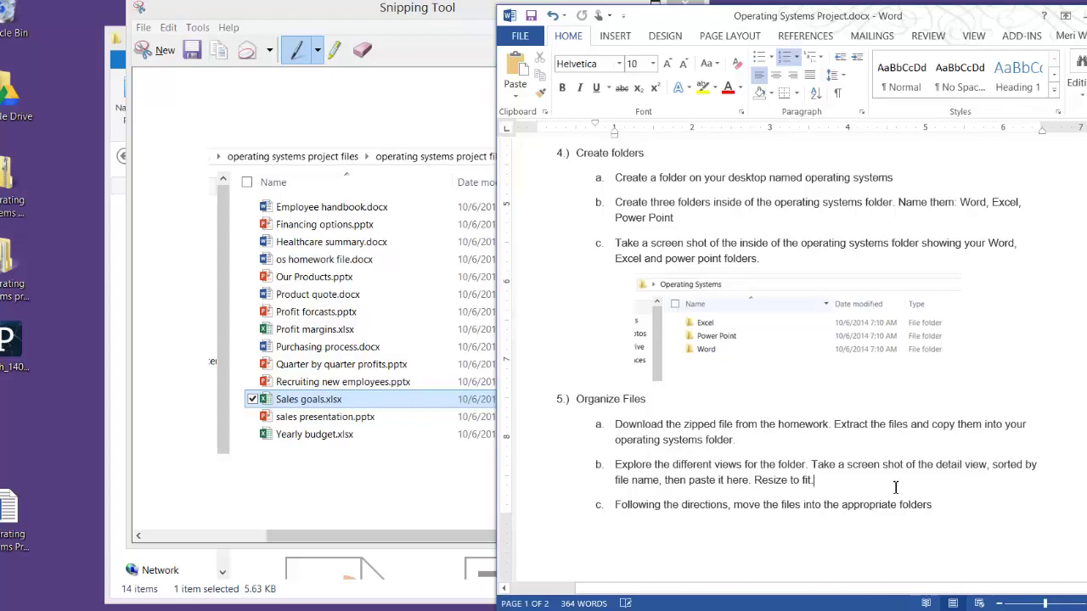
key("ctrl+z")
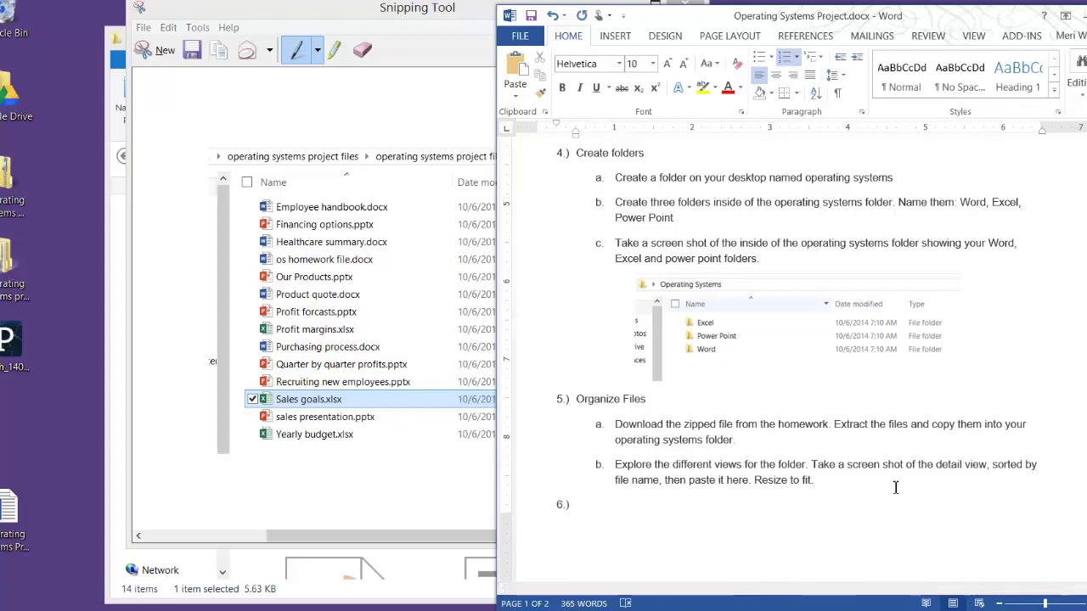
key("ctrl+y")
key("ctrl+y")
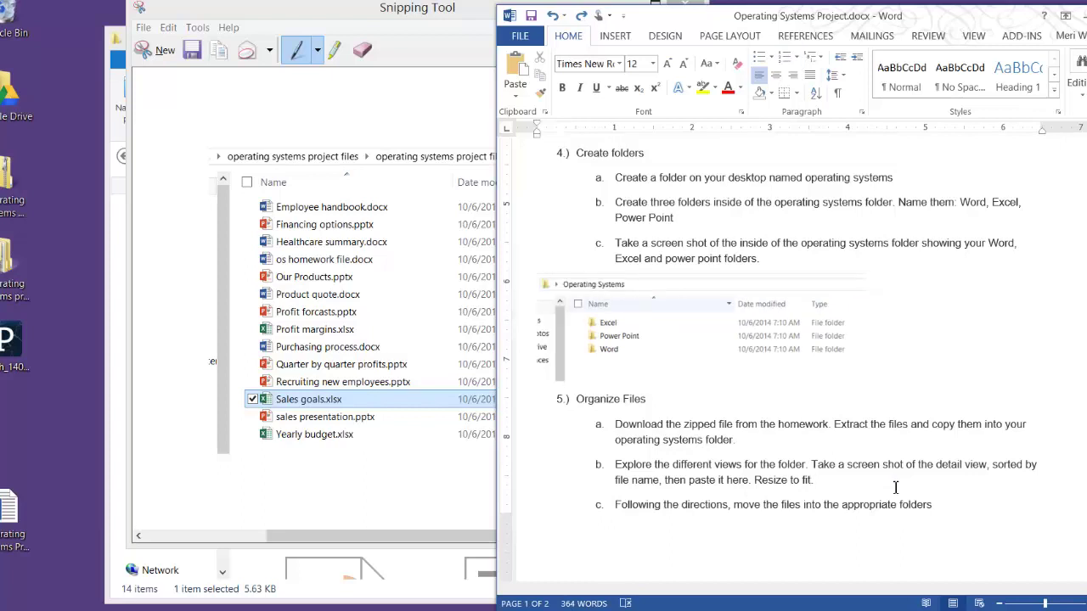
left_click(895, 487)
key("ctrl+Return")
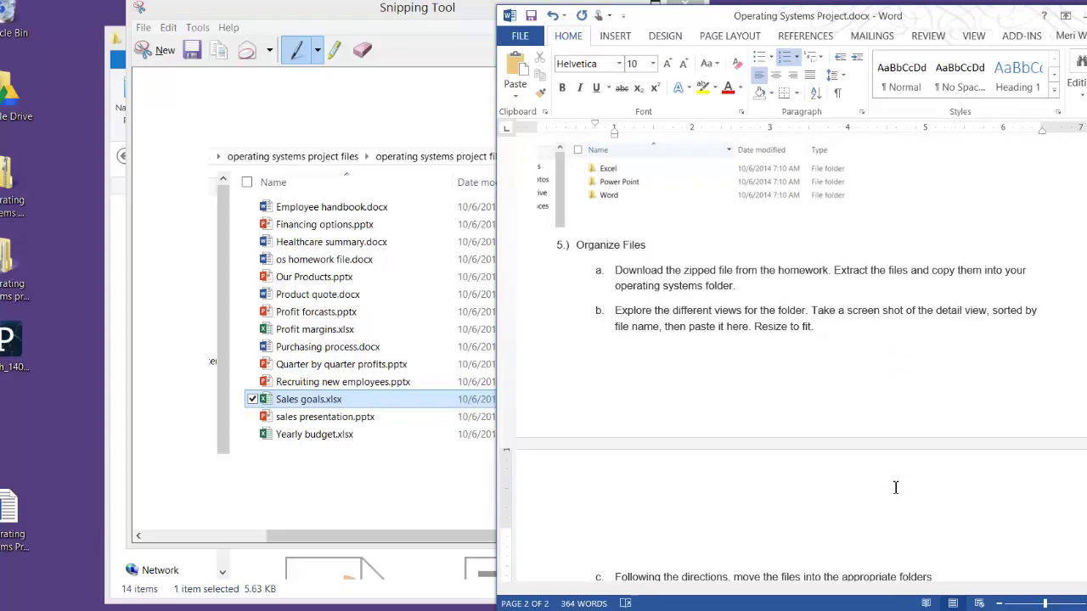
- Paste the file-list snip above item c and shrink it to fit the page
key("ctrl+v")
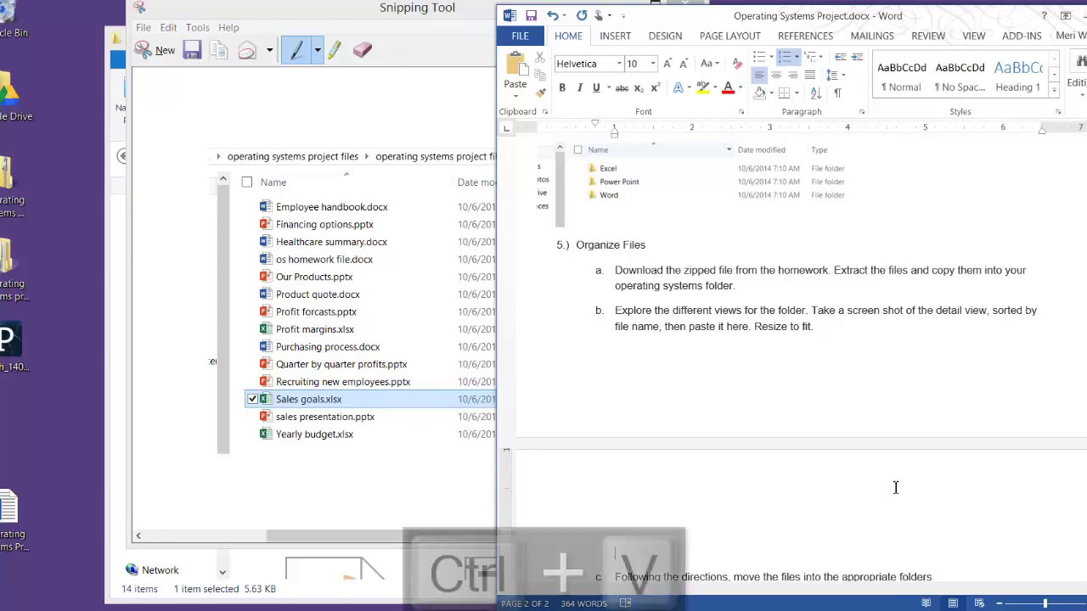
left_click(879, 421)
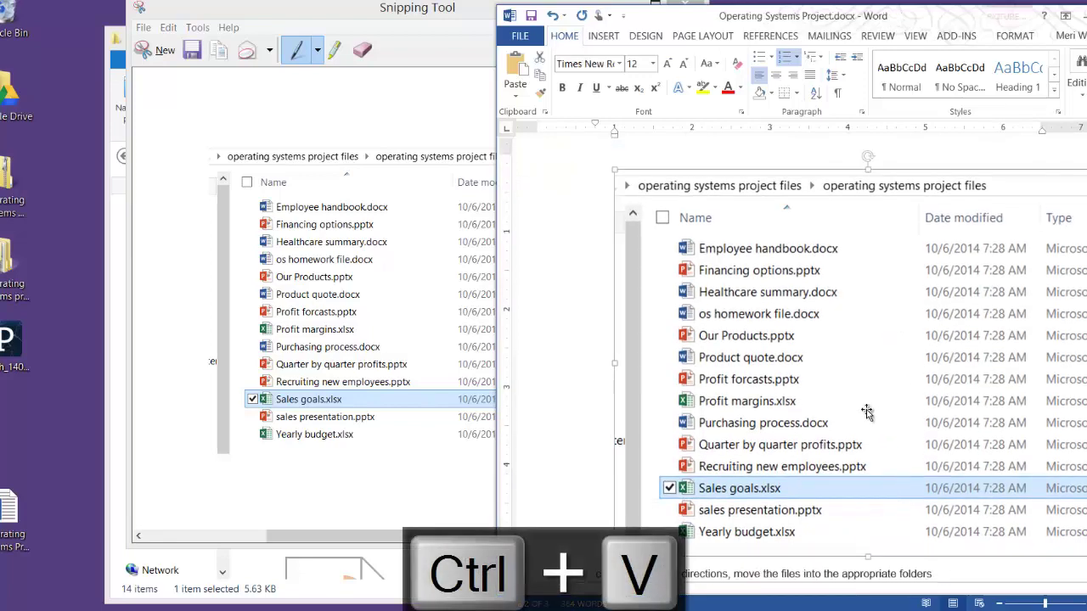
left_click_drag(645, 211, 796, 458)
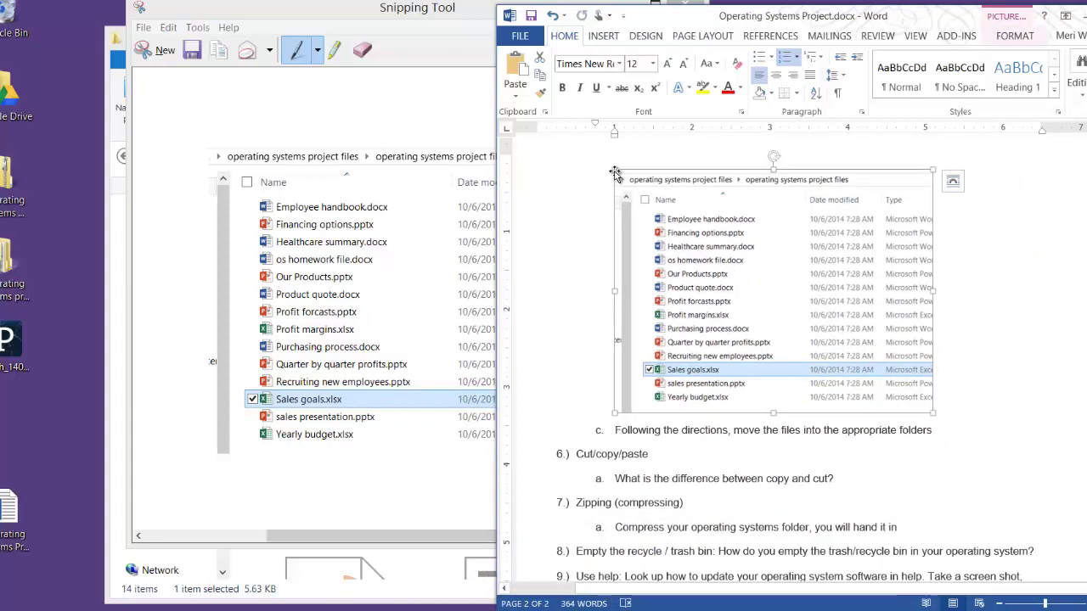
left_click_drag(608, 168, 645, 297)
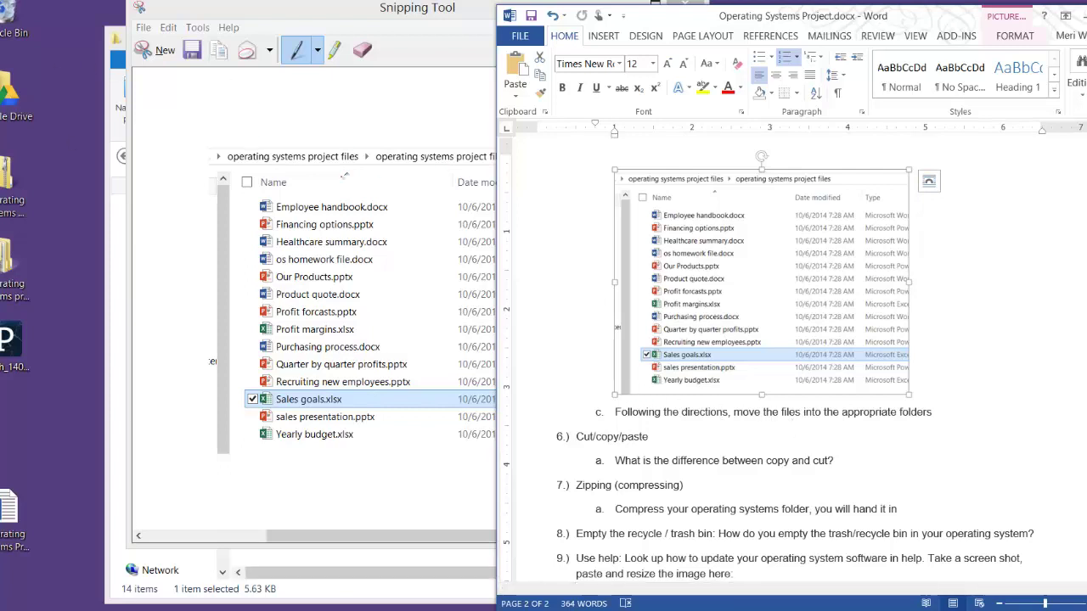
left_click(458, 53)
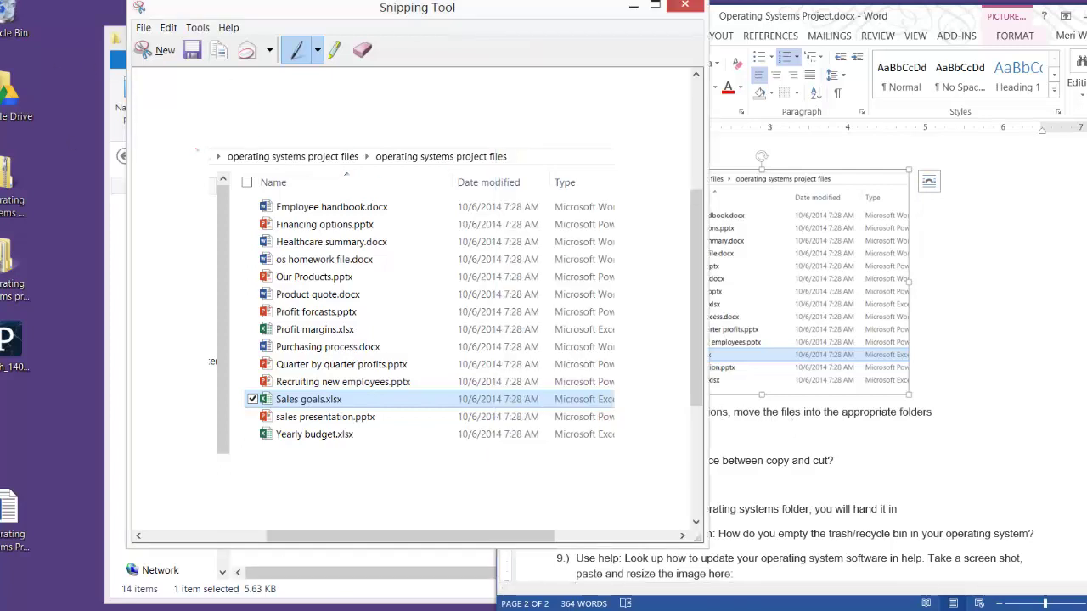
- Close the Snipping Tool without saving the snip and bring File Explorer forward
left_click(684, 7)
left_click(499, 286)
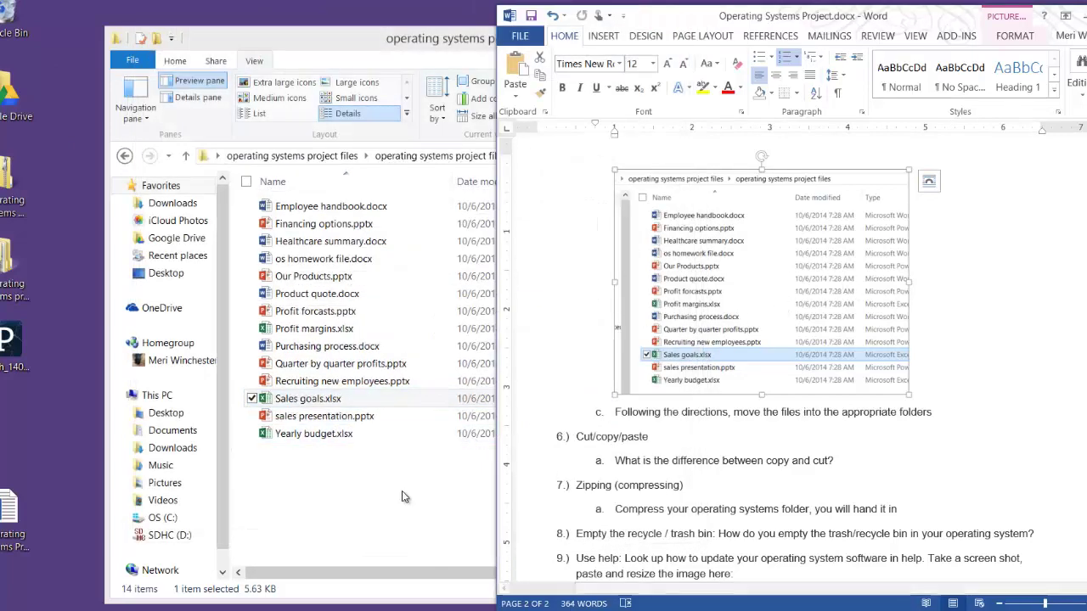
left_click(406, 496)
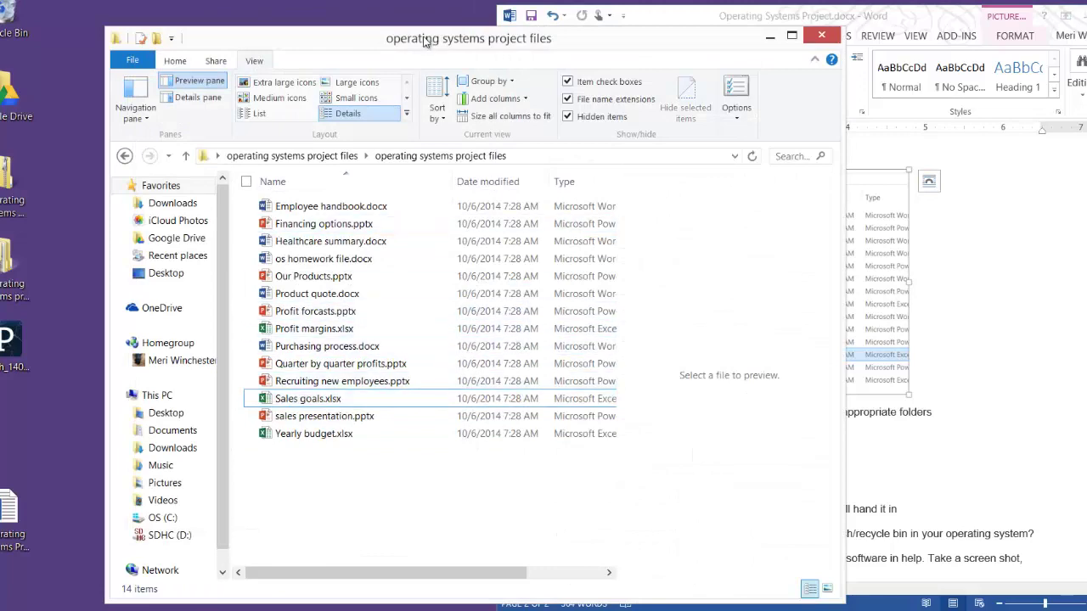
- Arrange the project files Explorer window and the Word assignment side by side, then minimize Word
left_click_drag(424, 40, 386, 56)
left_click_drag(710, 16, 789, 123)
left_click_drag(883, 123, 992, 300)
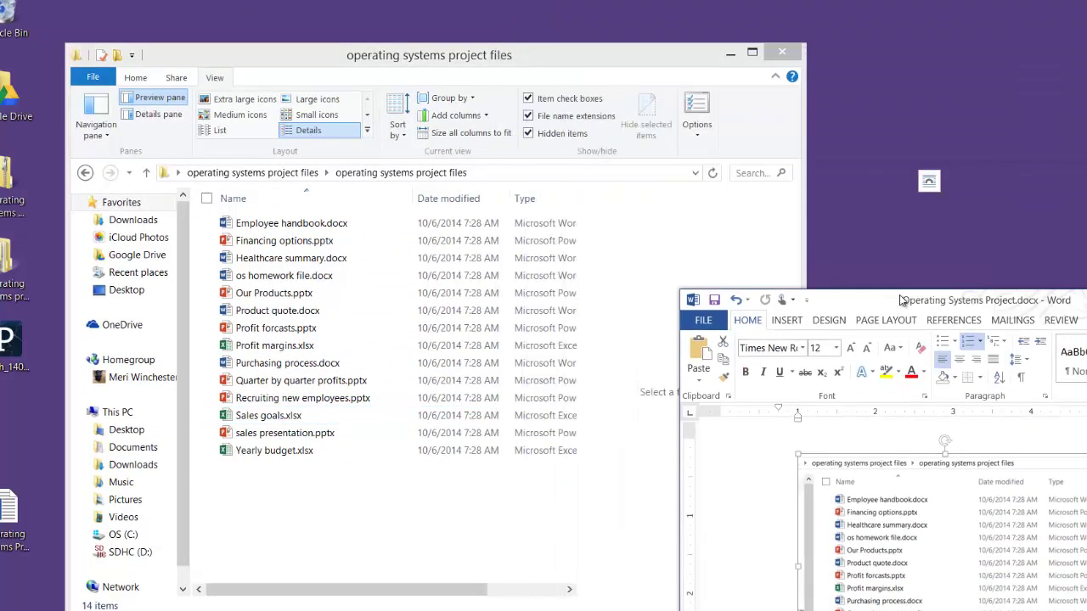
left_click_drag(737, 55, 1083, 67)
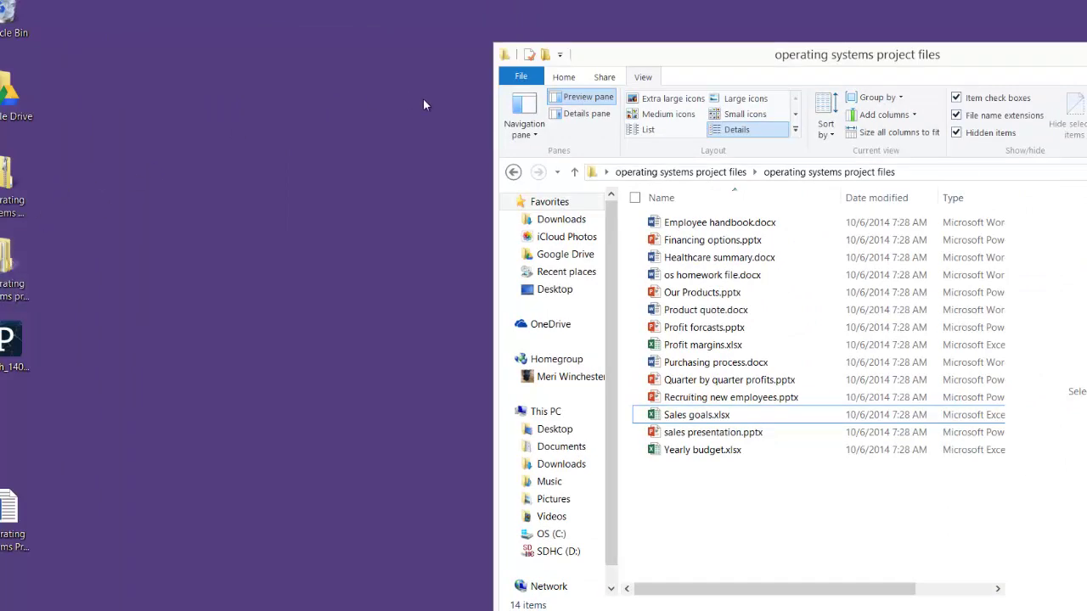
left_click_drag(602, 63, 40, 9)
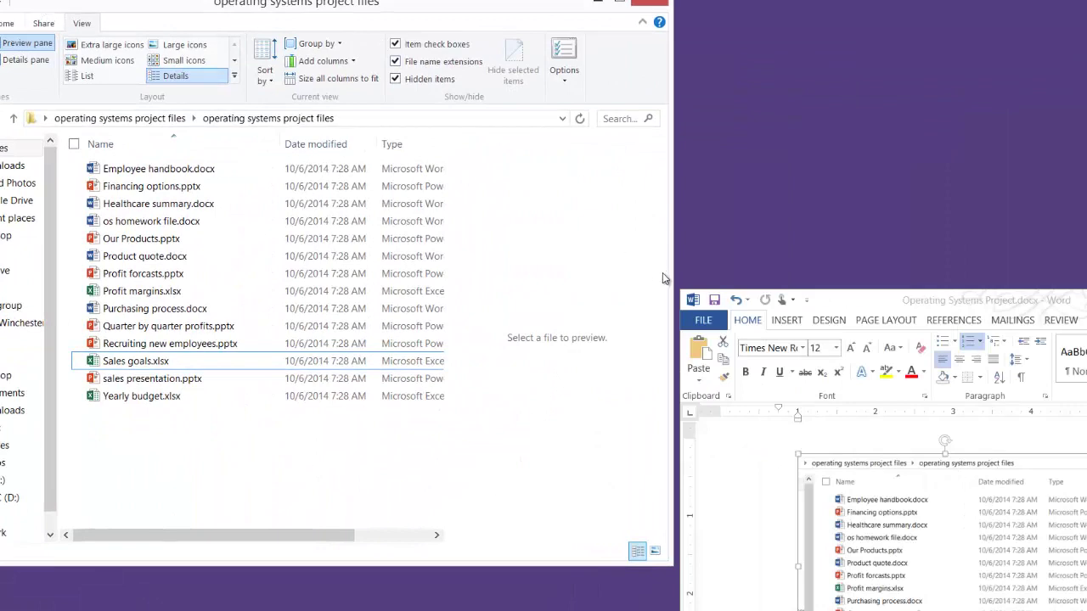
left_click_drag(840, 303, 516, 344)
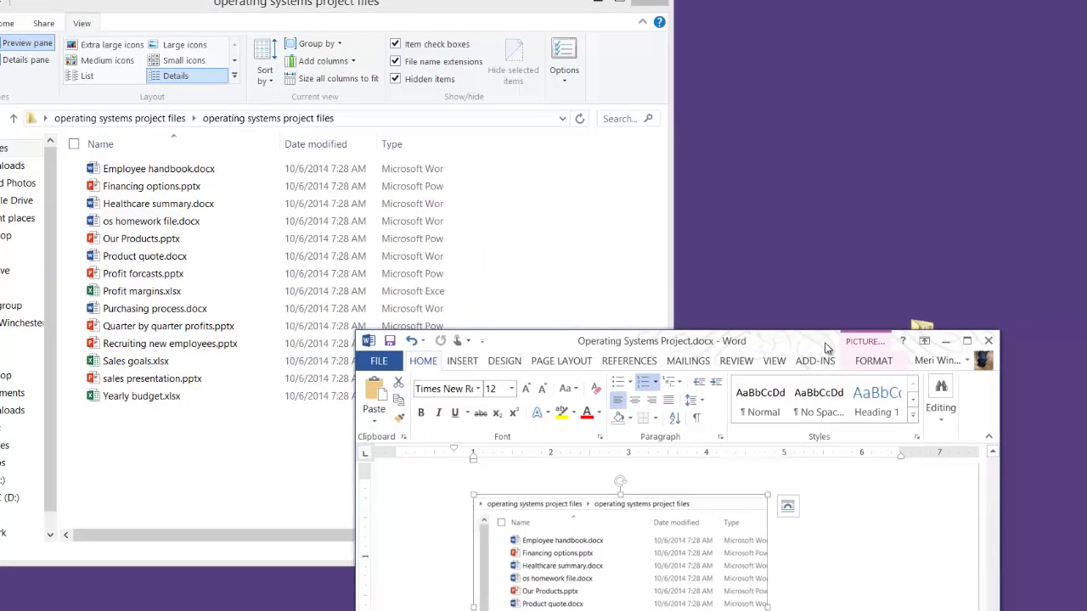
- Minimize Word and open the Operating Systems folder from the desktop beside the project window
left_click(946, 342)
double_click(924, 344)
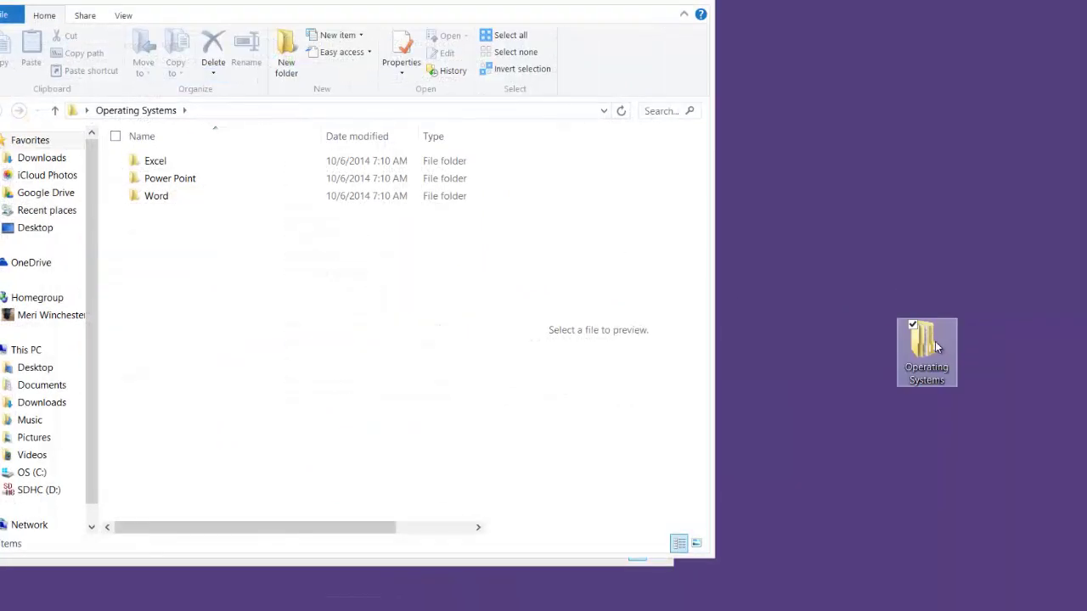
left_click_drag(257, 2, 750, 25)
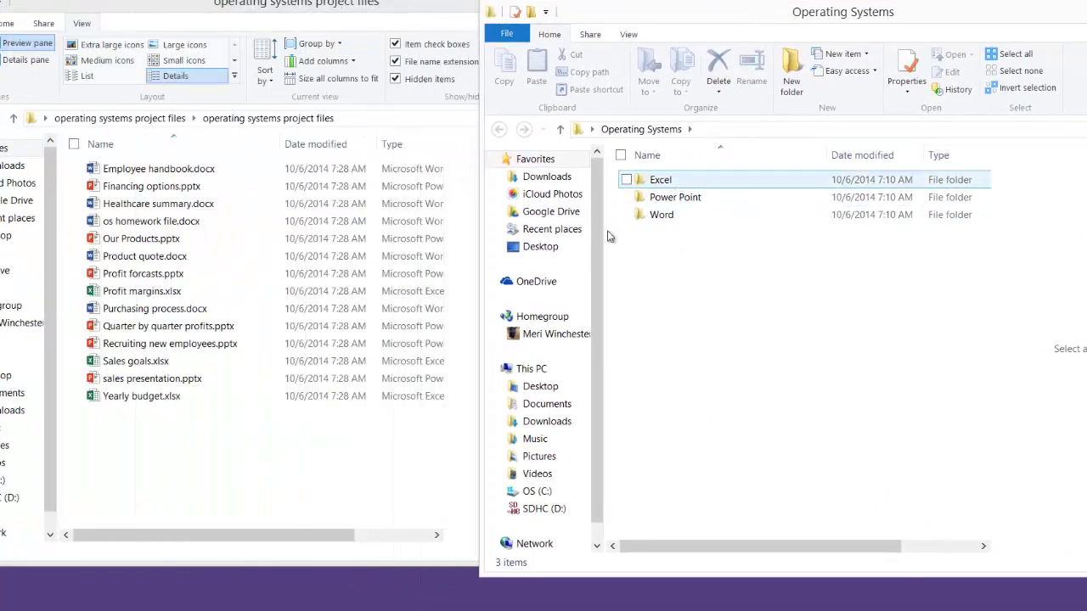
- Move all 14 project files into Operating Systems and close the emptied project files window
left_click(246, 170)
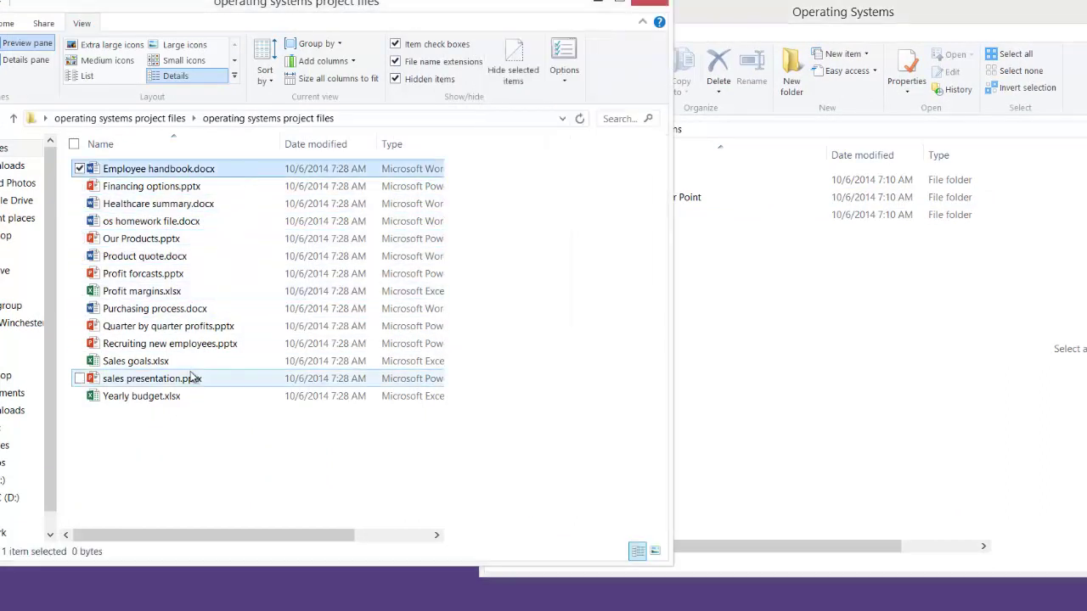
left_click(181, 397, "shift")
left_click_drag(181, 397, 883, 348)
left_click(280, 235)
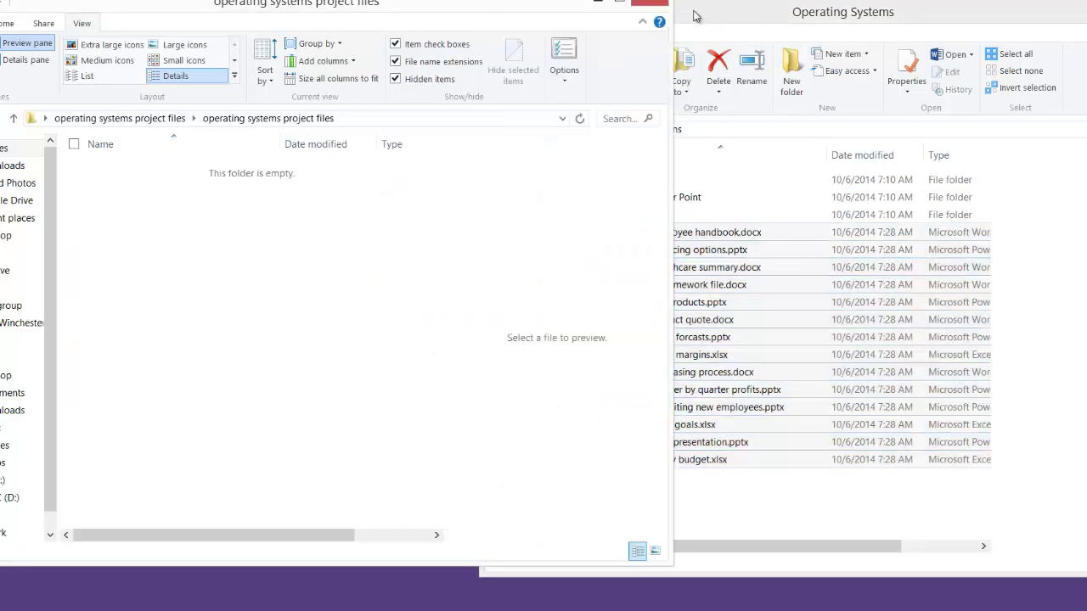
left_click(650, 4)
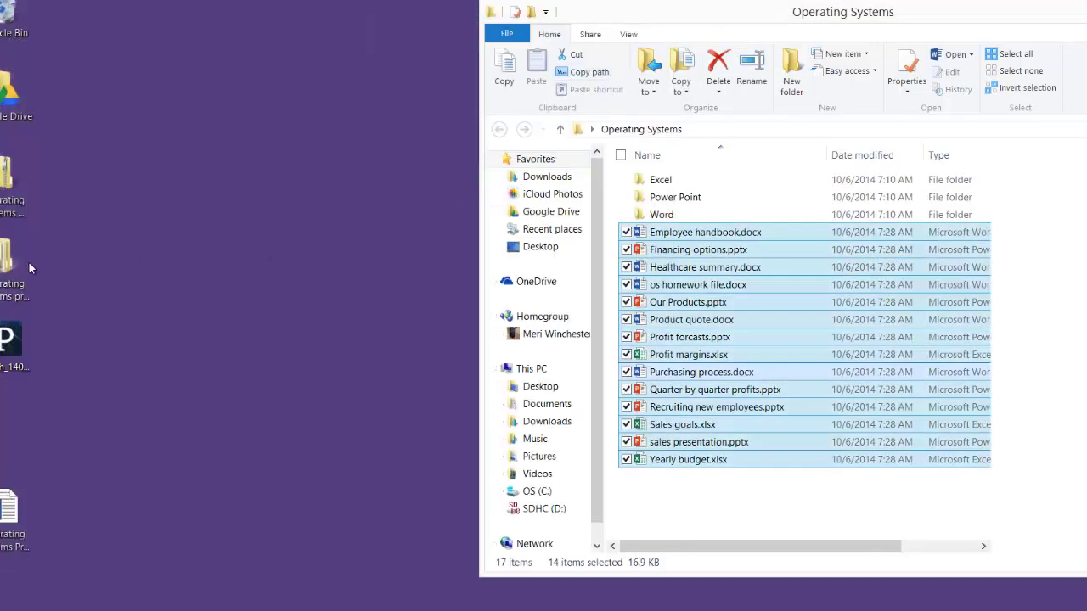
- Delete the leftover project files folder and zip from the desktop, then centre Operating Systems
left_click_drag(29, 267, 127, 127)
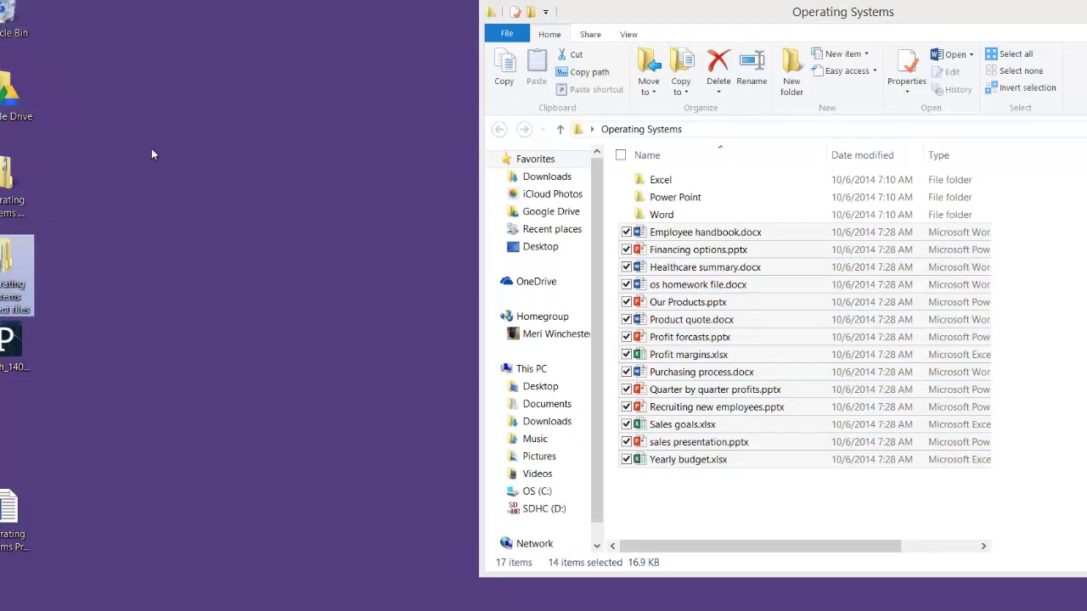
key("Delete")
left_click_drag(34, 190, 18, 27)
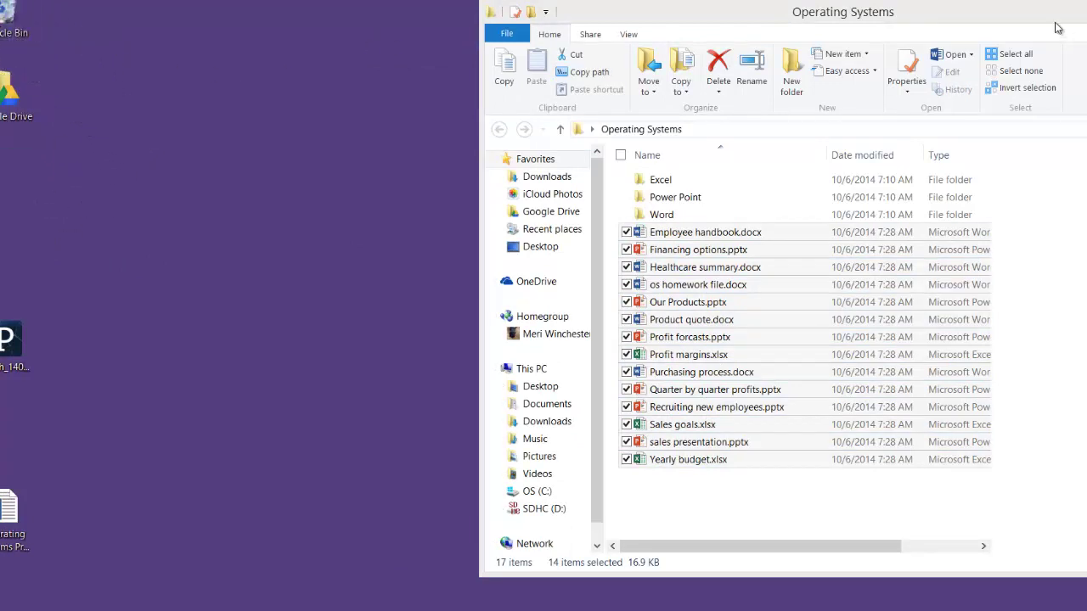
left_click_drag(1057, 28, 745, 33)
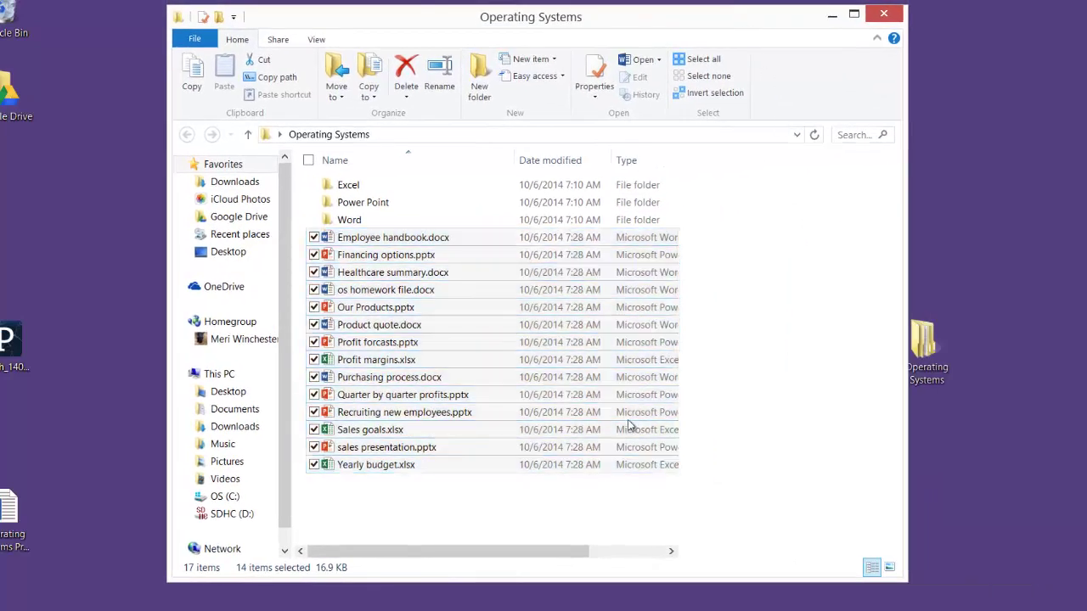
left_click(309, 40)
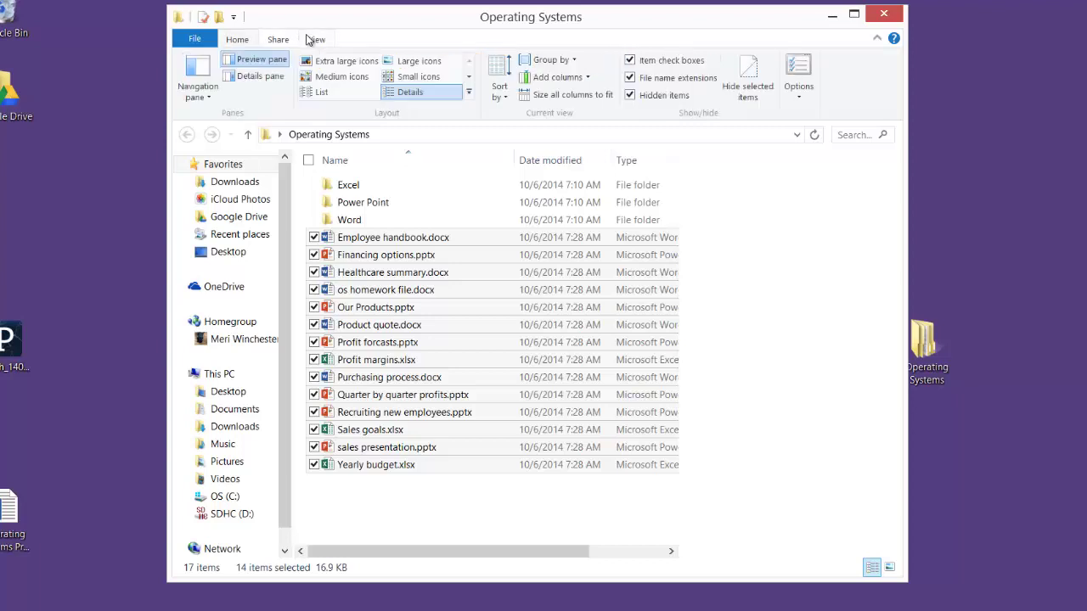
left_click(353, 96)
left_click(367, 162)
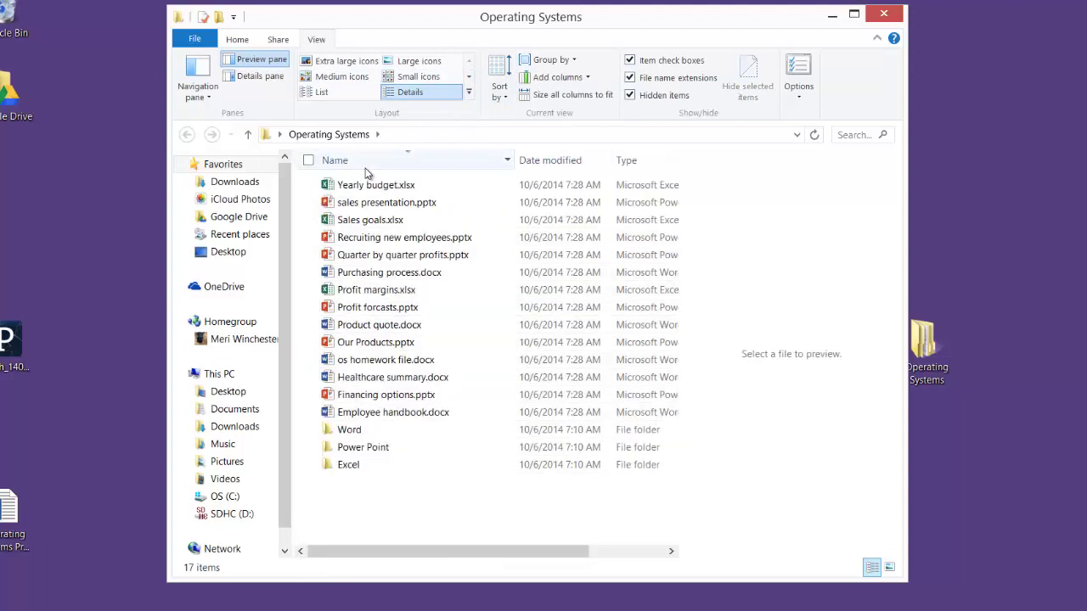
left_click(369, 161)
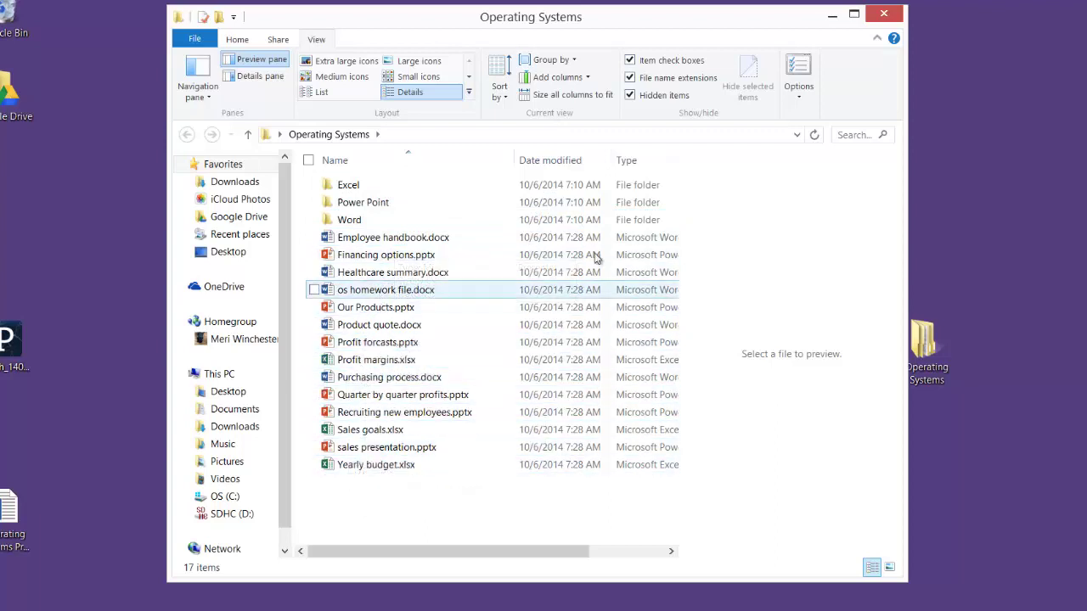
- Select the six .pptx files, from Financing options to sales presentation, and drop them into Power Point
left_click(655, 162)
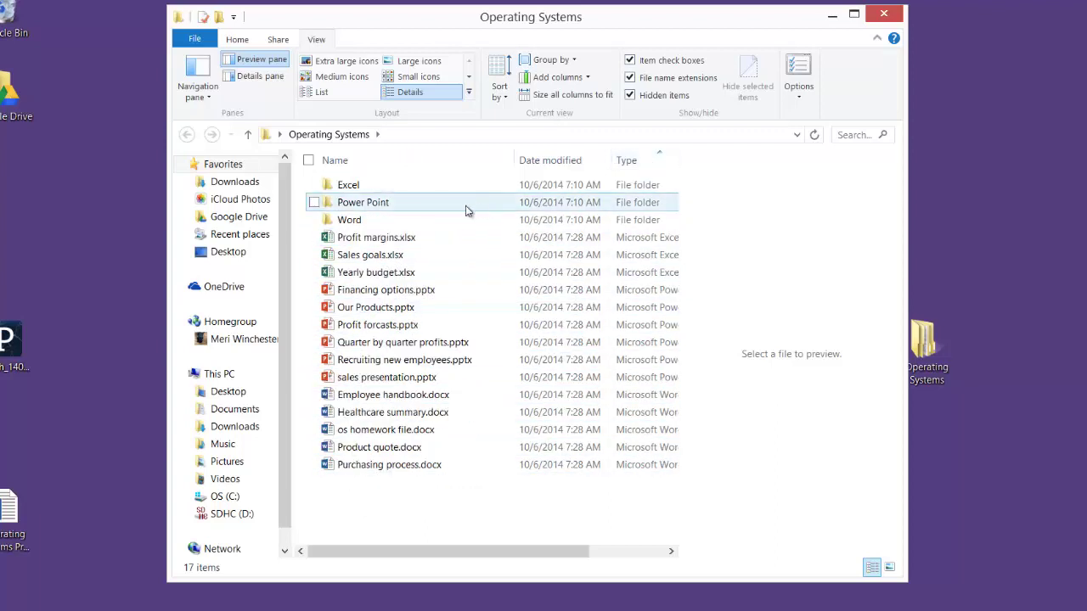
left_click(357, 163)
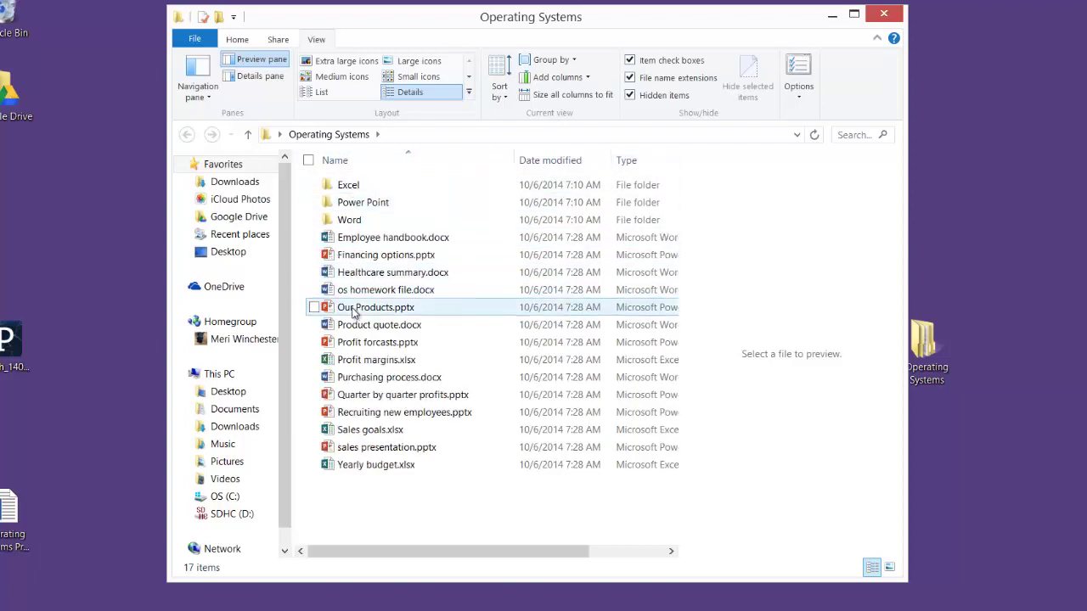
left_click(377, 263)
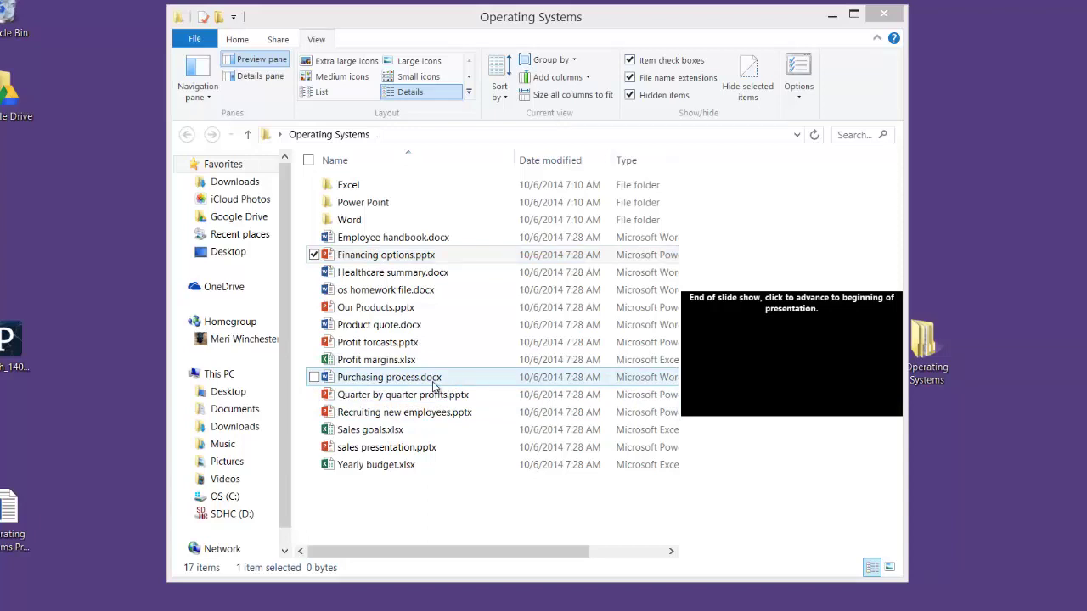
left_click(314, 307)
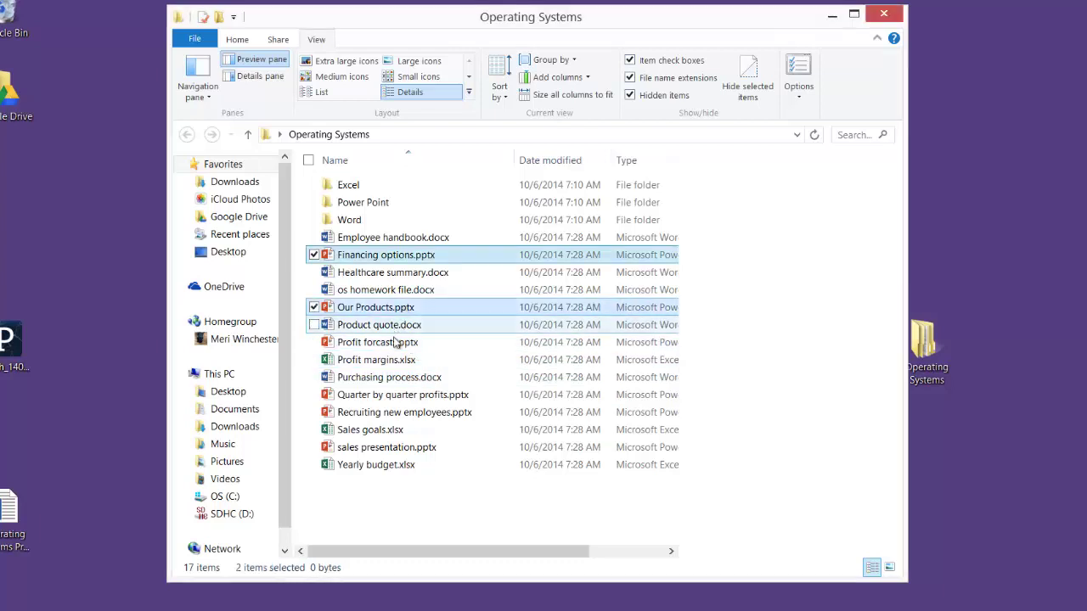
left_click(393, 344, "ctrl")
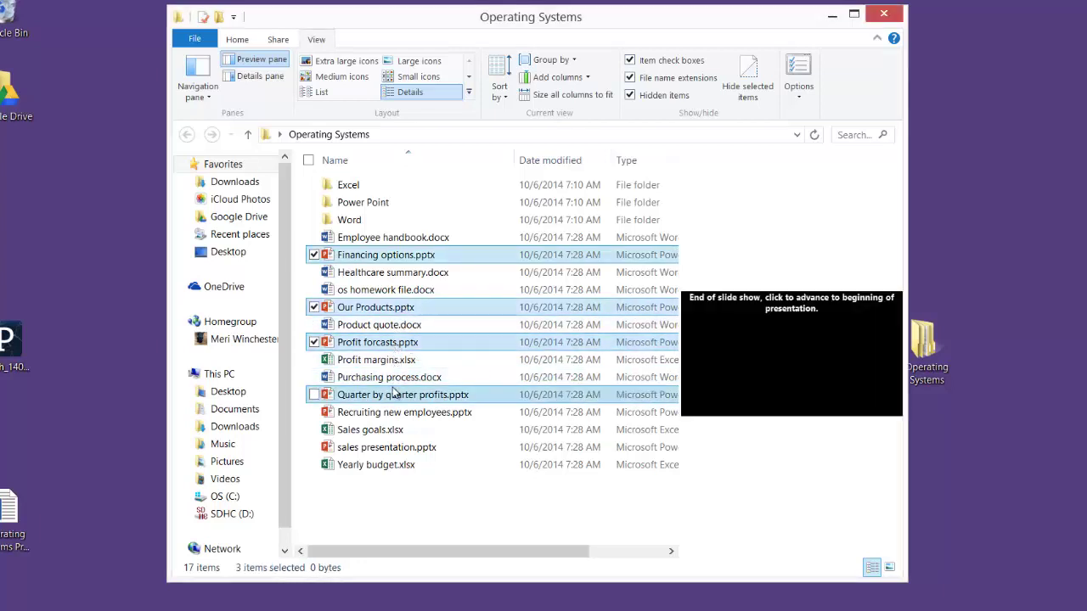
left_click(394, 399, "ctrl")
left_click(395, 413, "ctrl")
left_click(395, 447, "ctrl")
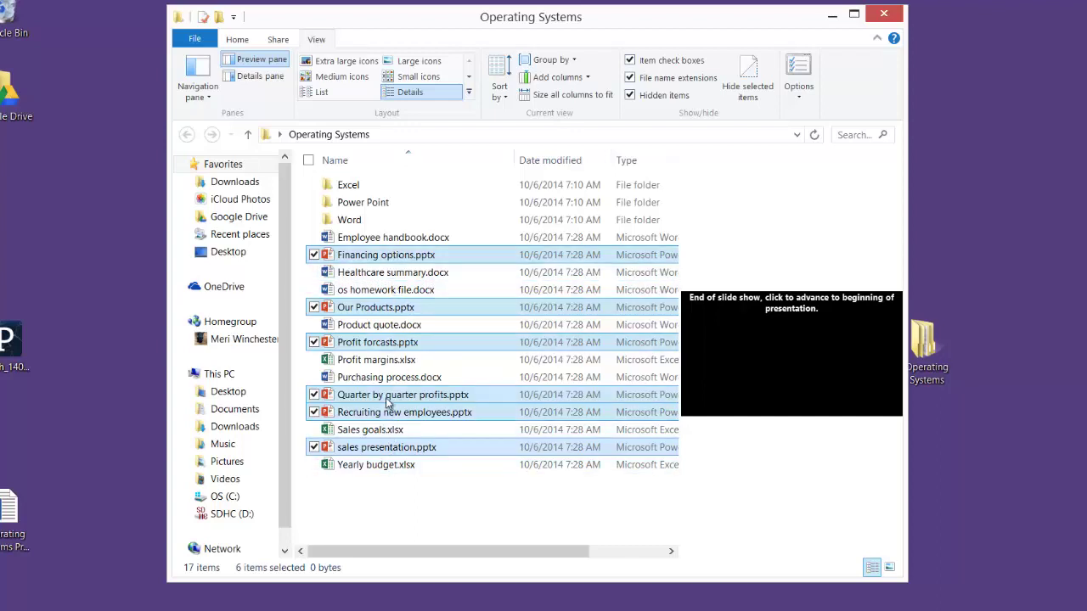
left_click_drag(386, 399, 365, 206)
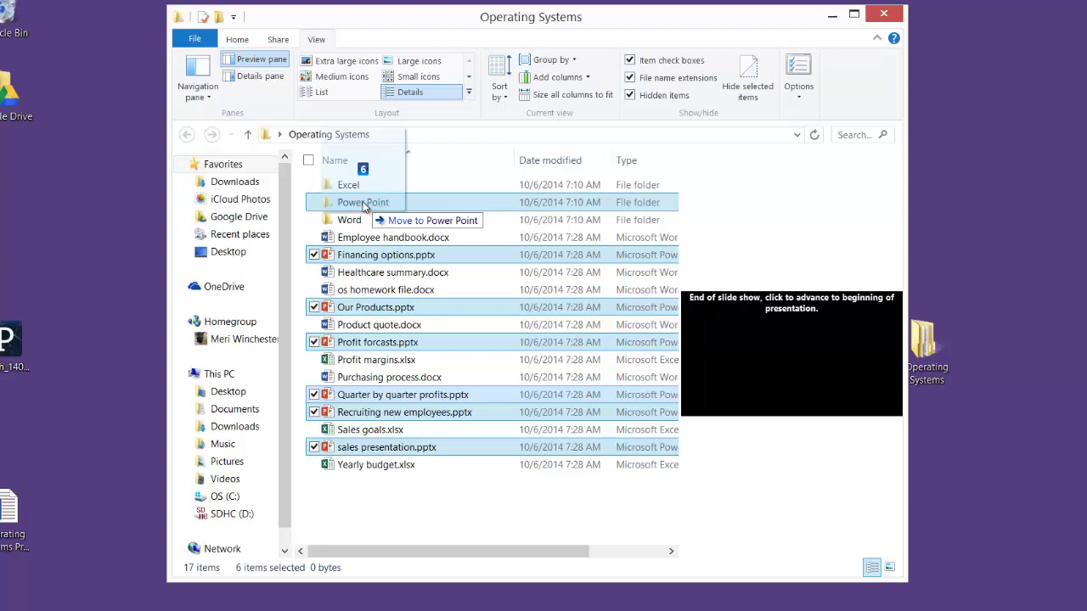
left_click_drag(362, 204, 364, 205)
- Check the presentations inside the Power Point folder, then return to Operating Systems
double_click(363, 206)
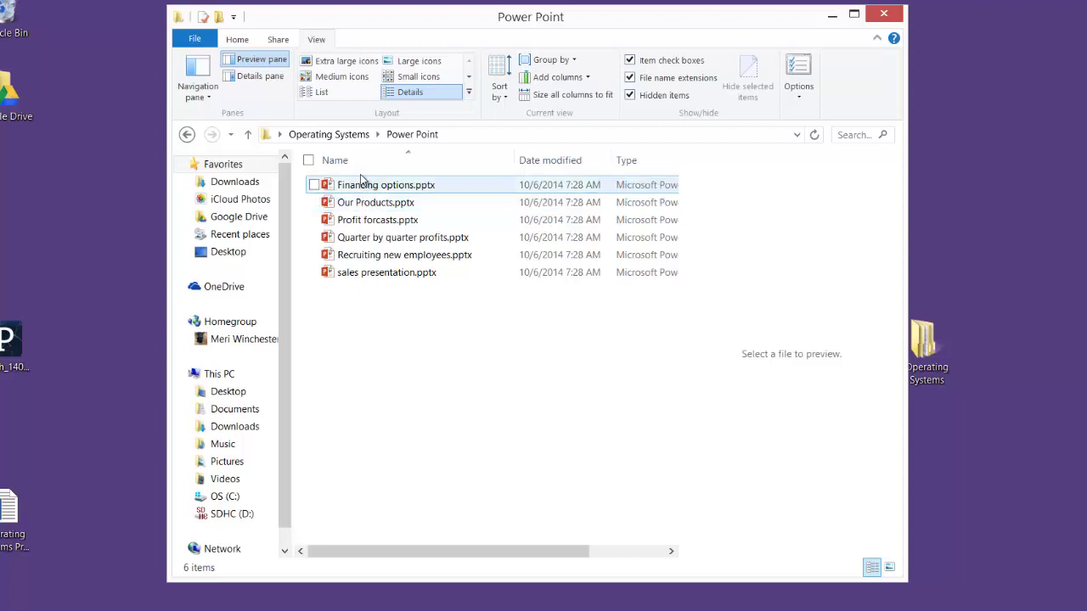
left_click(352, 135)
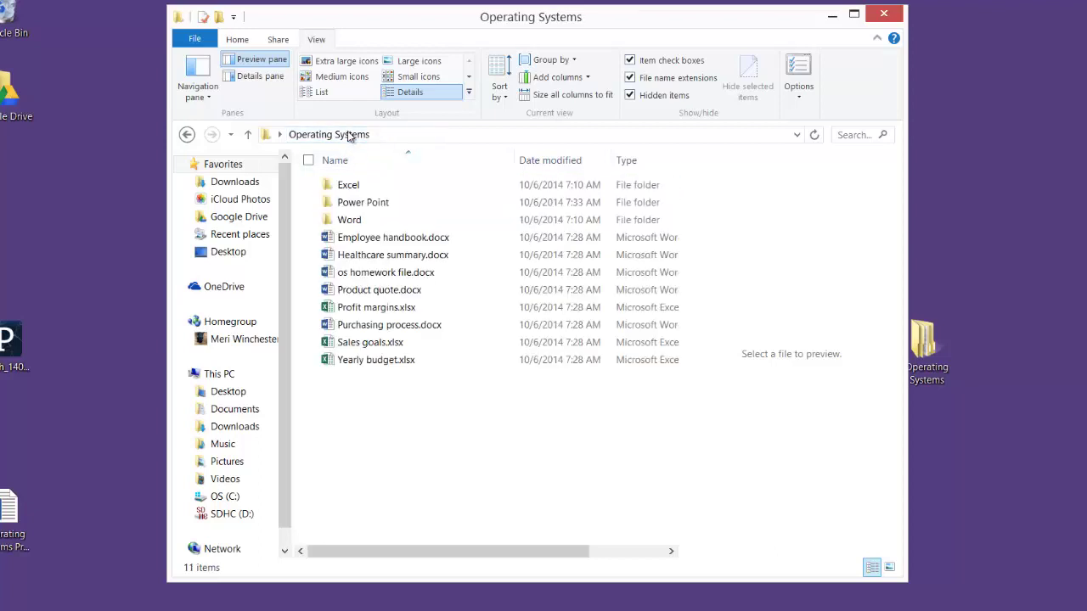
double_click(364, 206)
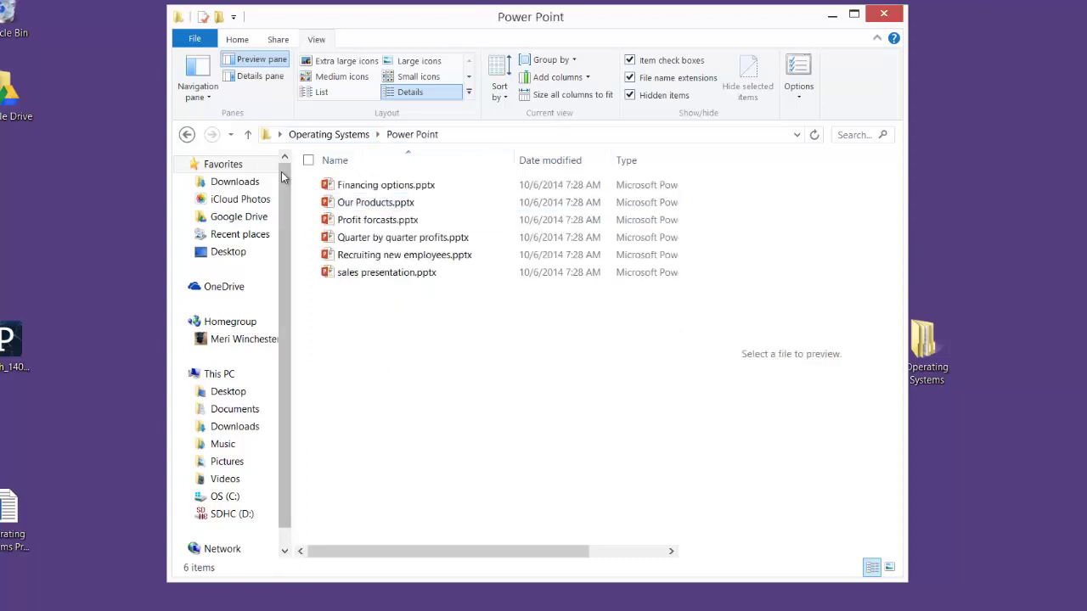
left_click(248, 135)
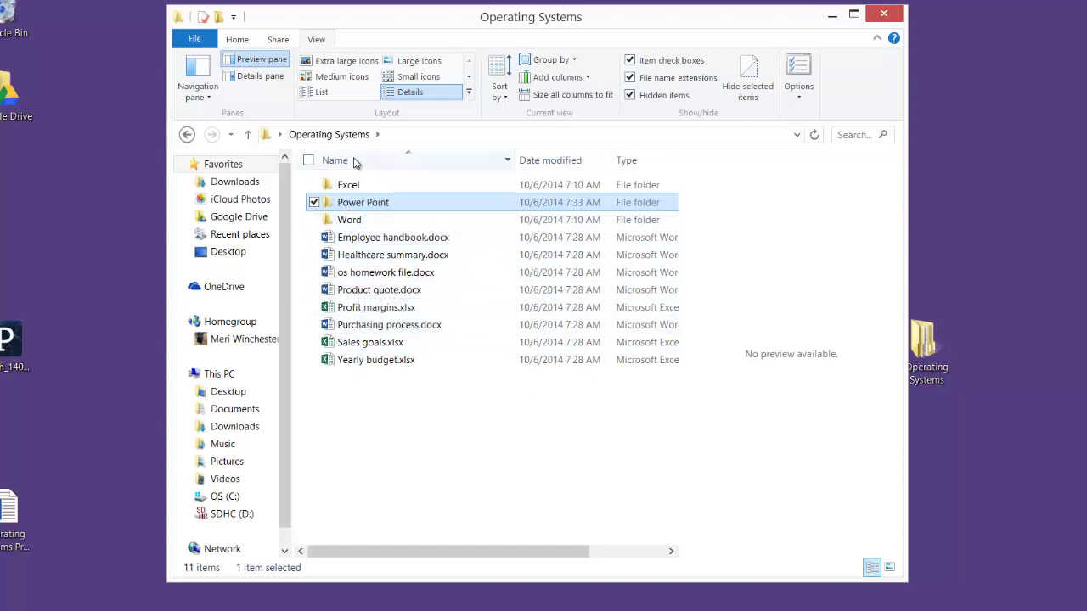
- Sort by type and move Profit margins.xlsx and Sales goals.xlsx into the Excel folder
left_click(654, 161)
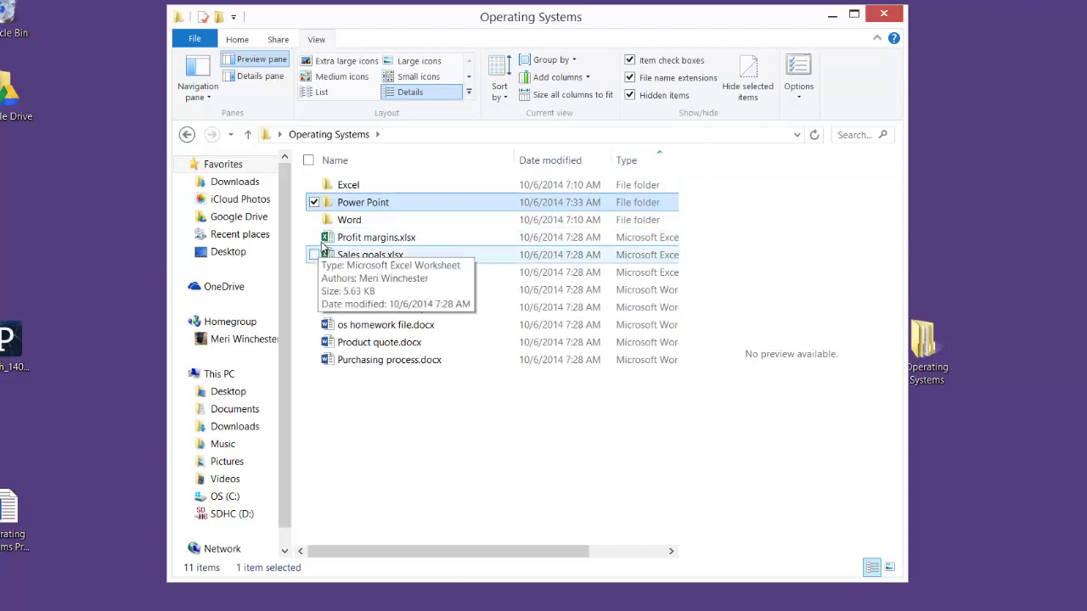
left_click_drag(342, 243, 354, 188)
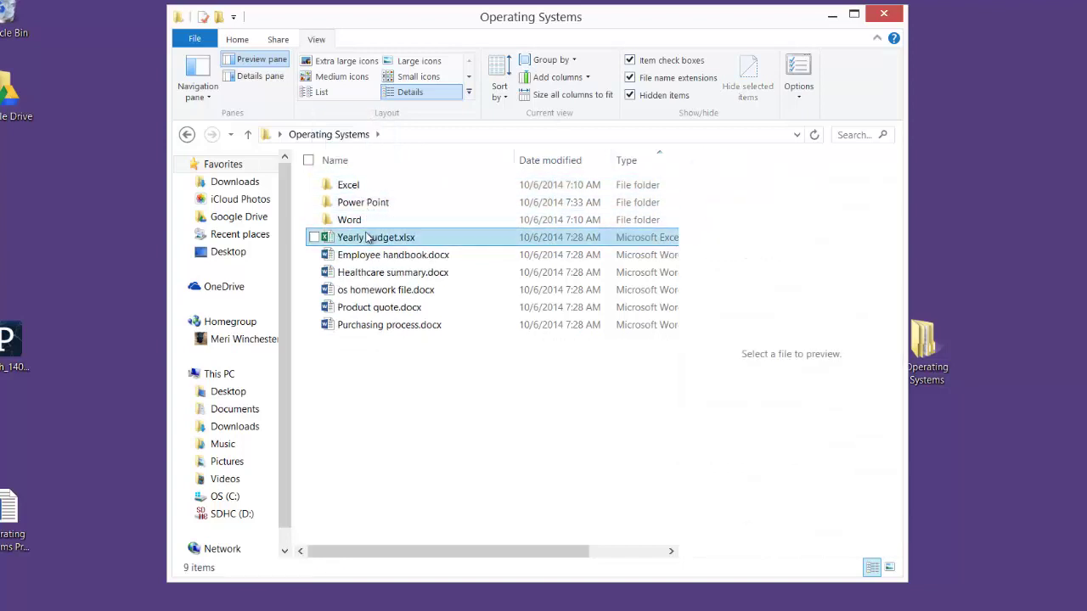
left_click_drag(371, 239, 350, 188)
- Move the five .docx files, starting with Employee handbook.docx, into the Word folder and open it
left_click(379, 239)
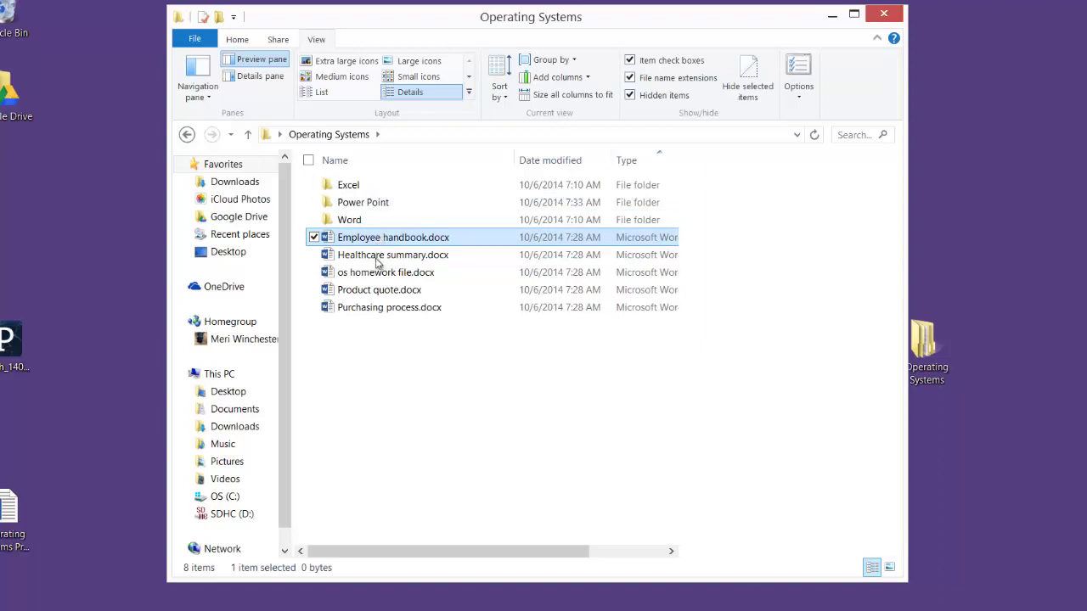
left_click(380, 307, "shift")
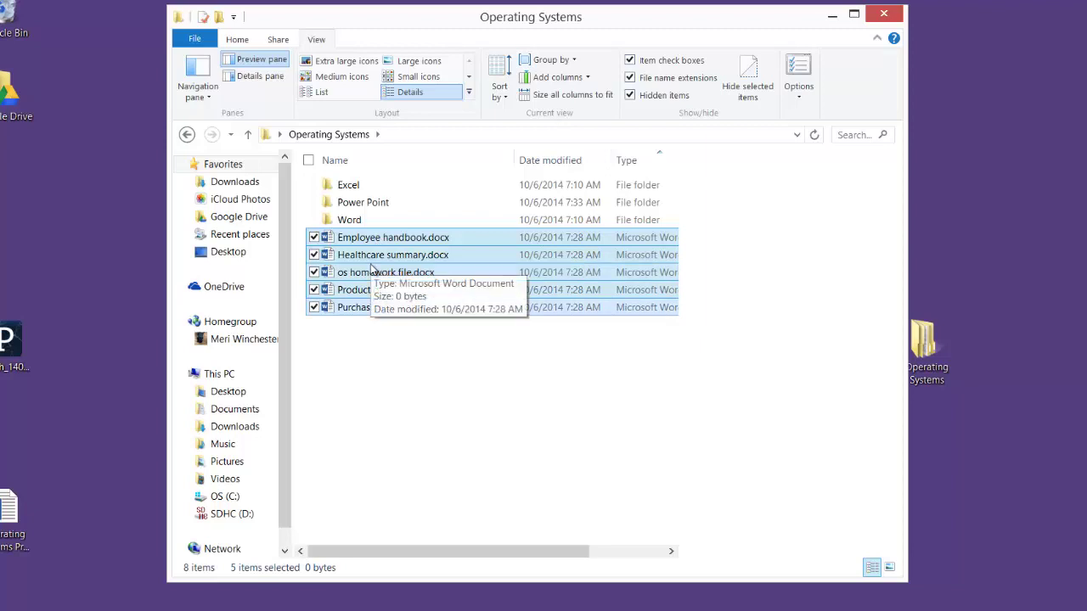
left_click_drag(371, 268, 348, 221)
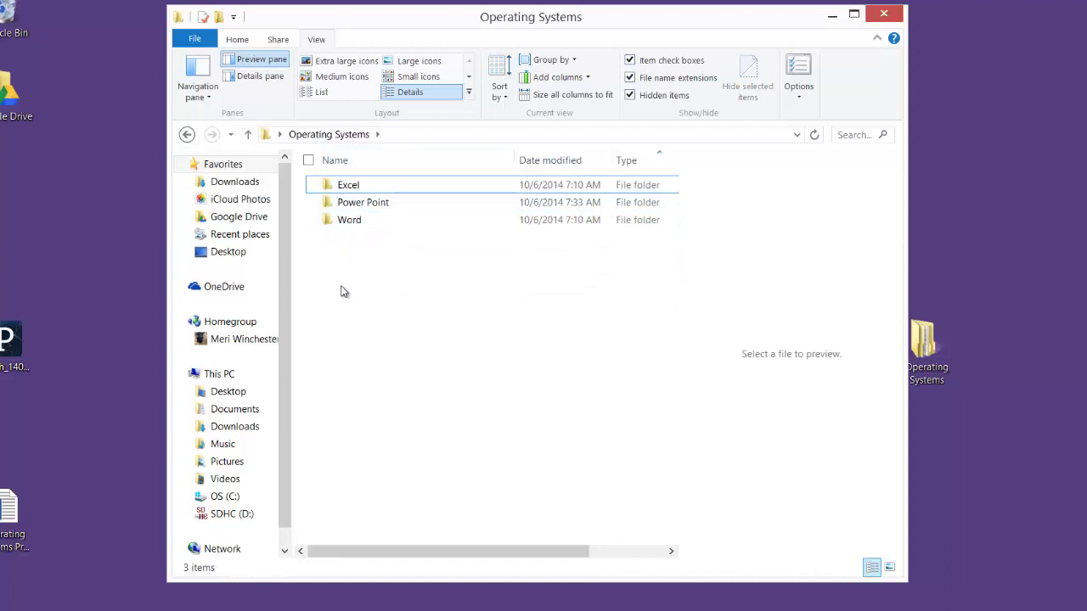
double_click(352, 225)
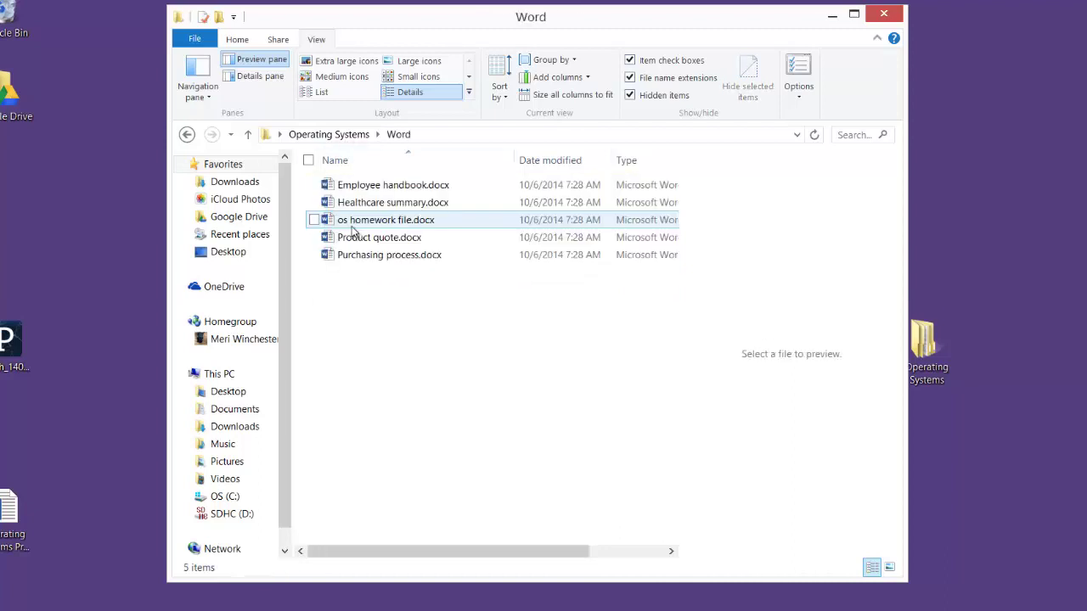